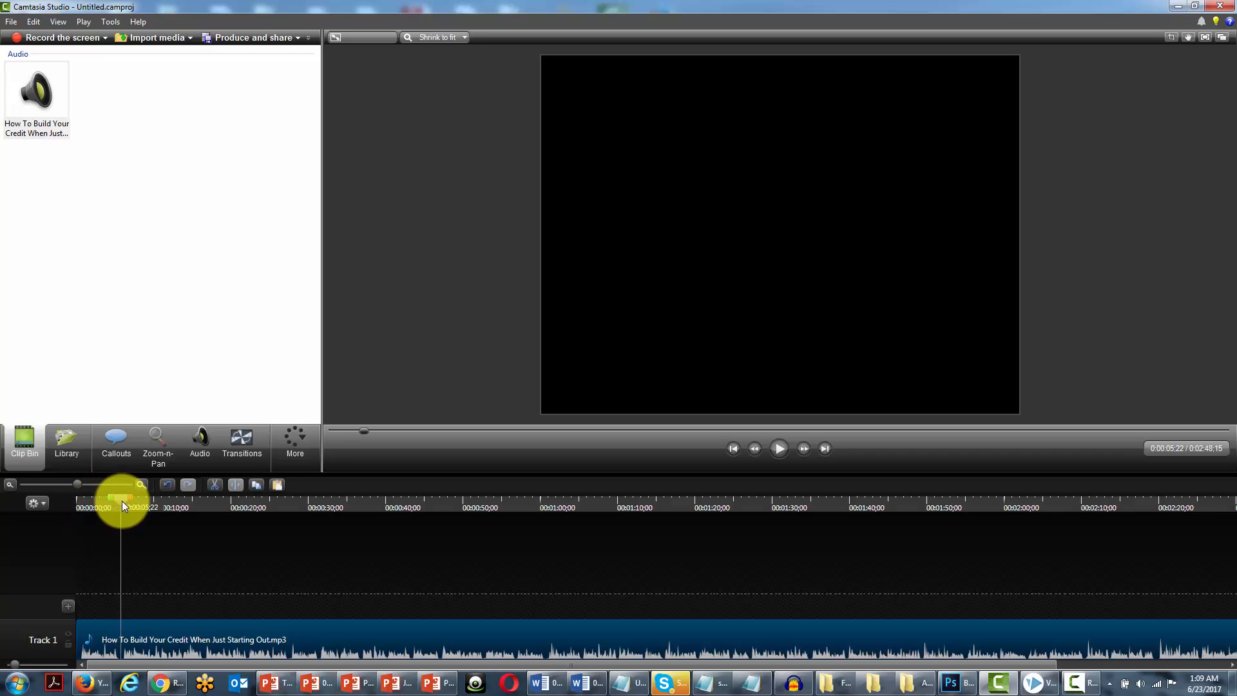
Step: View the narration clip's details on Track 1 and scrub the playhead to 0:00:27;14 and back toward the beginning
mouse_move(121, 649)
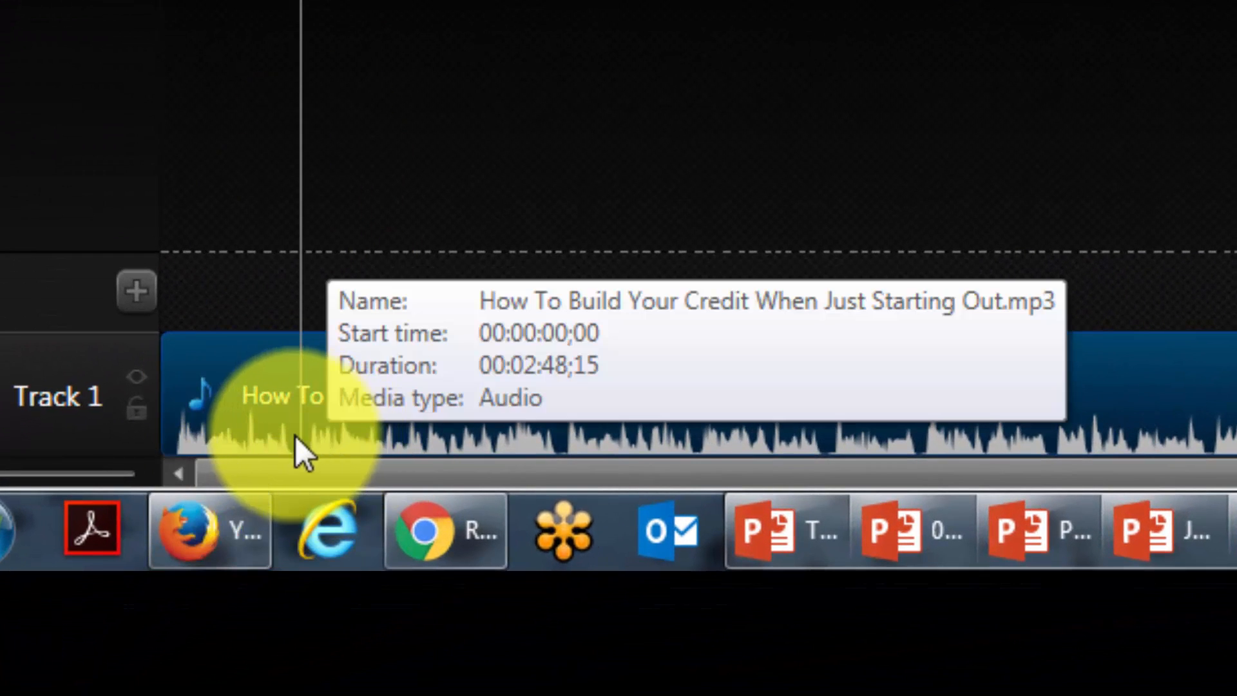
left_click_drag(302, 1, 831, 5)
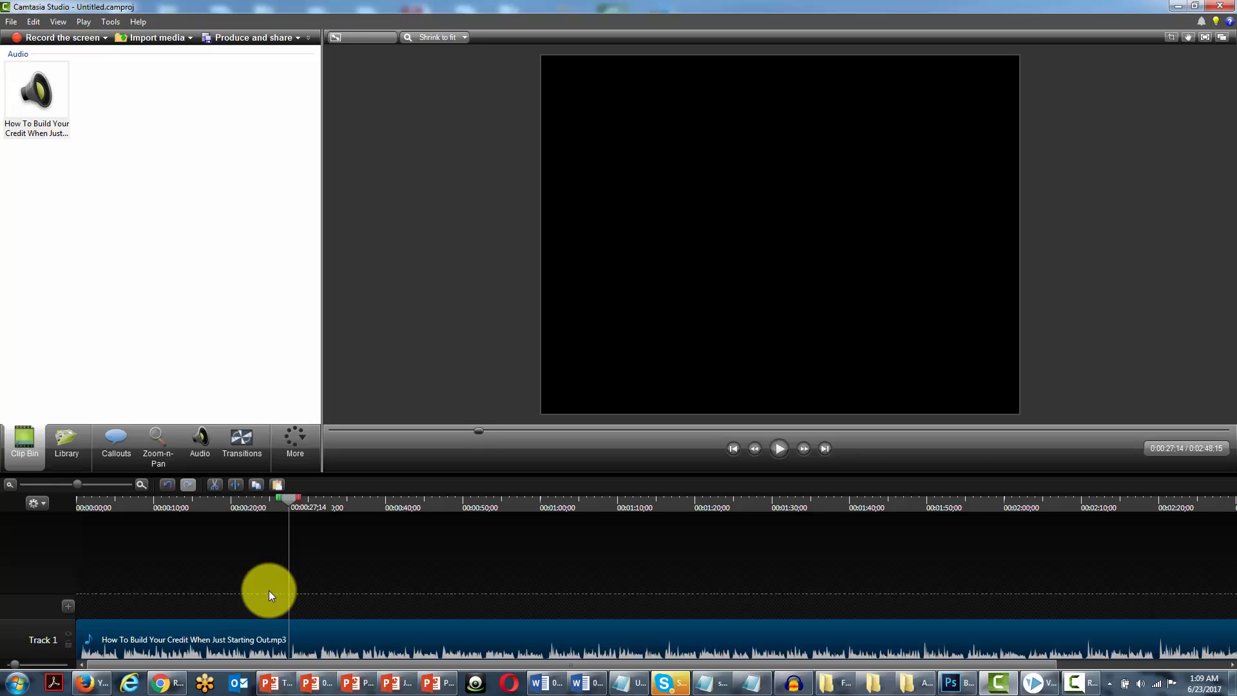
left_click_drag(288, 498, 166, 509)
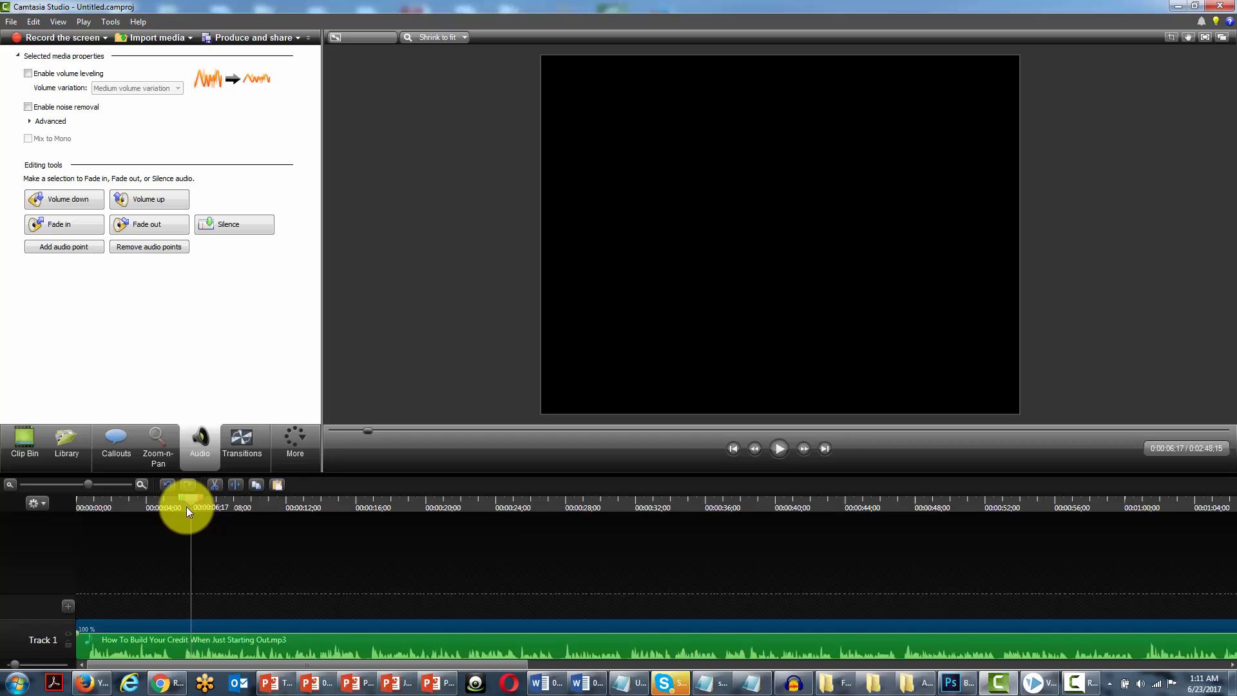
Step: Split the narration clip at 0:00:10;29 and shift the second part later to leave a small gap
left_click_drag(188, 511, 268, 511)
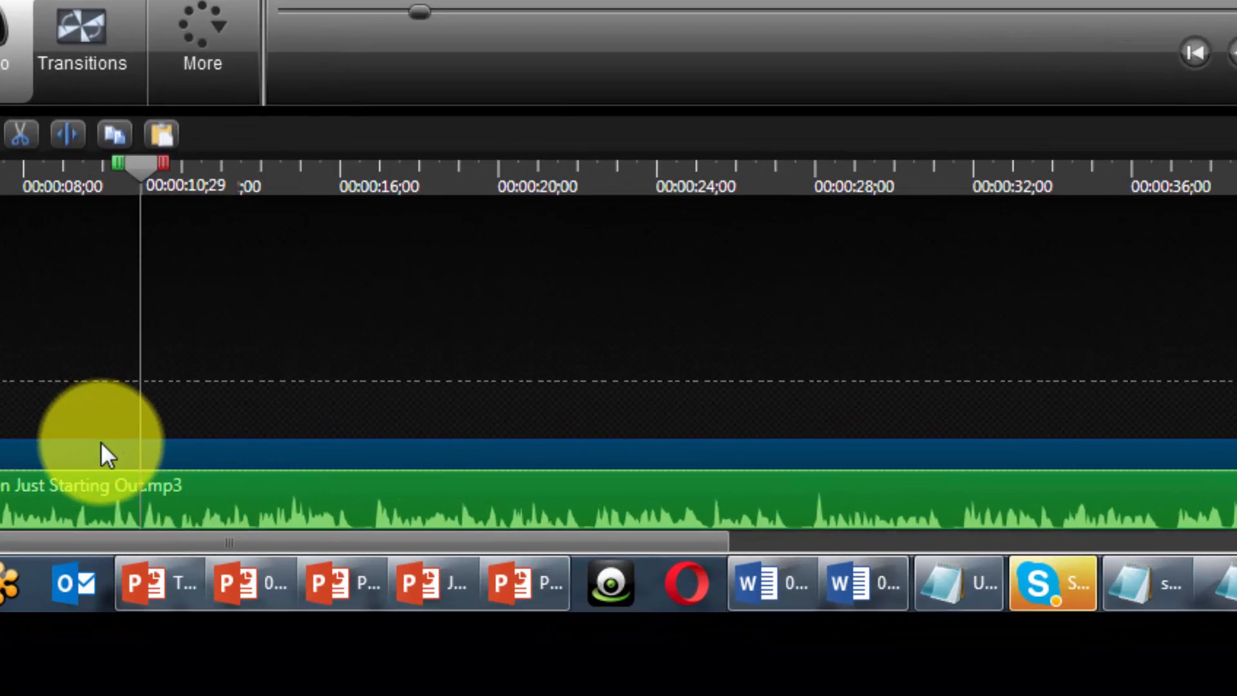
left_click(61, 137)
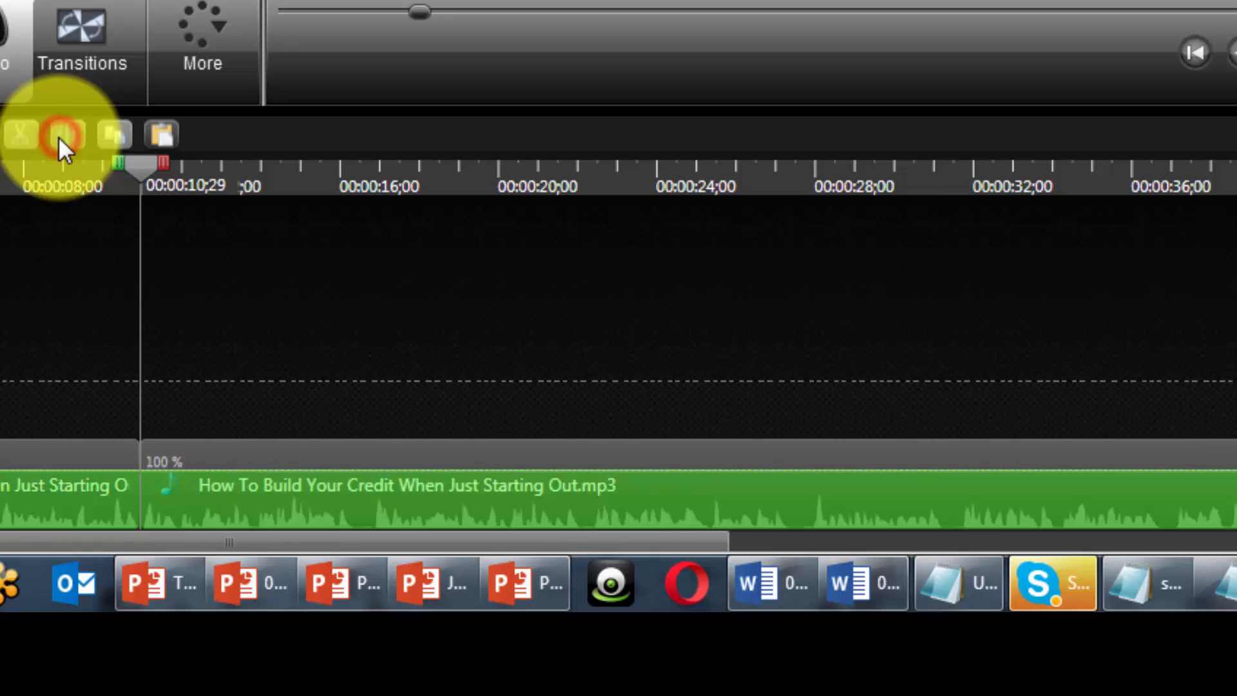
left_click(185, 445)
left_click_drag(185, 446, 204, 446)
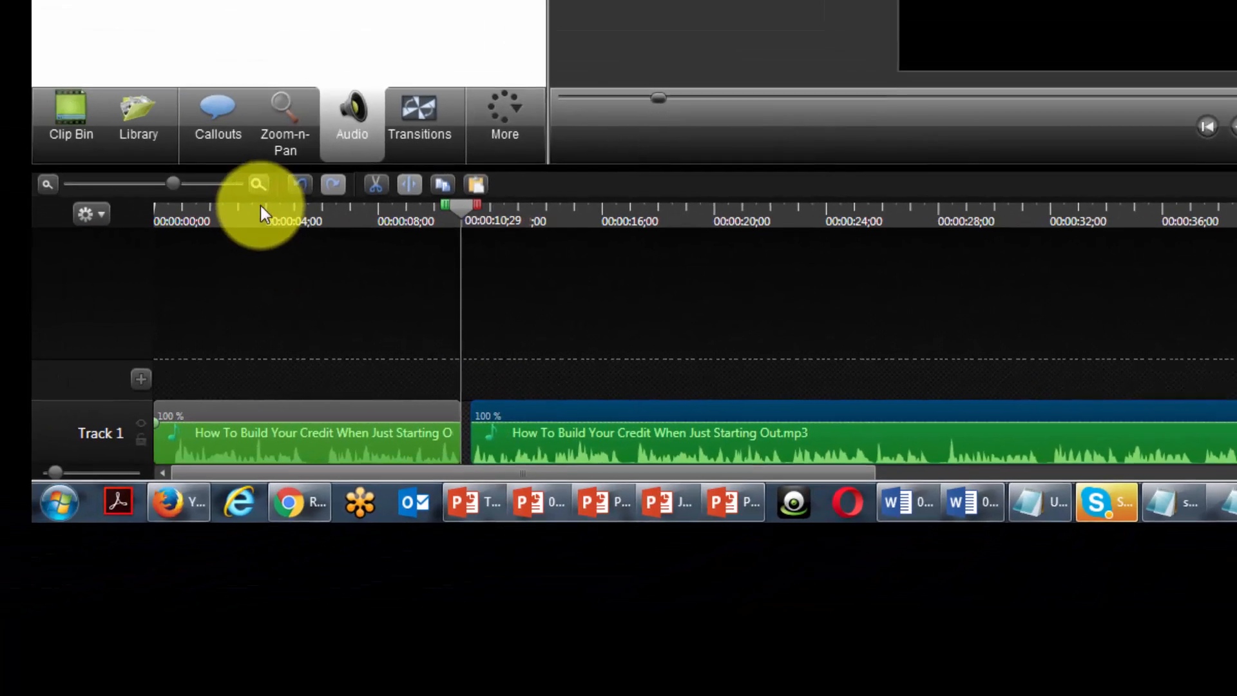
Step: Narrow the gap between the two narration parts to about four frames
left_click(258, 185)
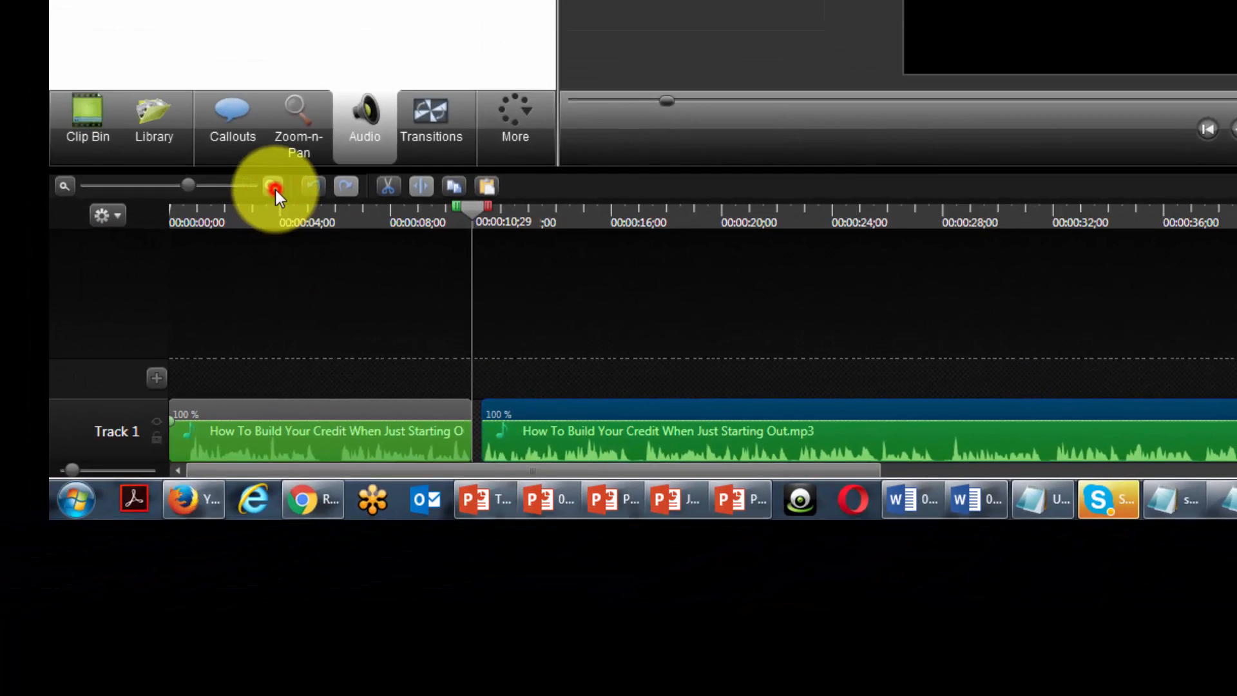
left_click(258, 185)
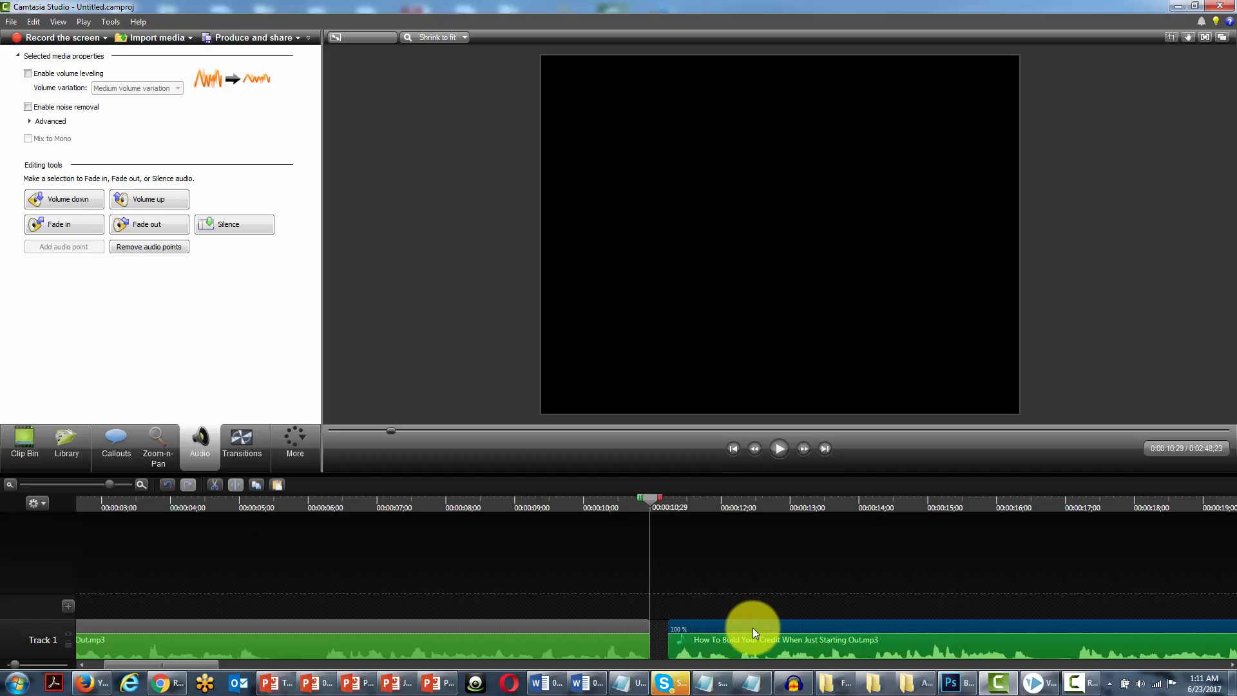
left_click_drag(753, 629, 743, 632)
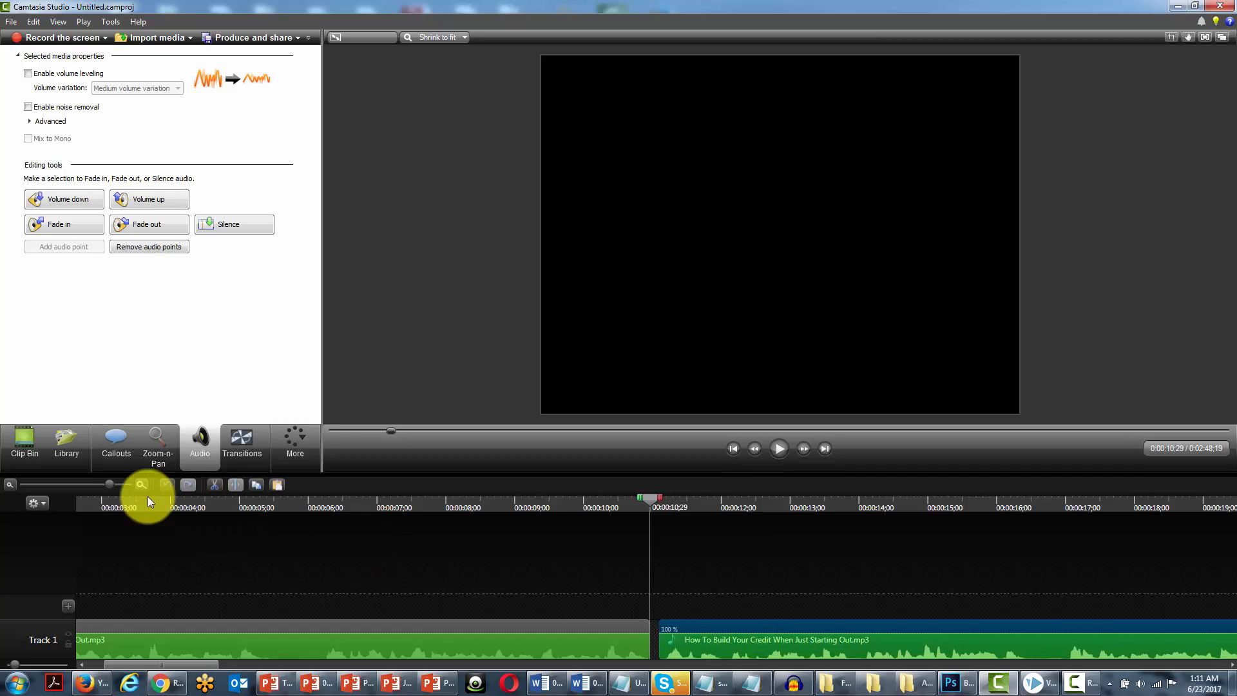
left_click(10, 484)
left_click(10, 484)
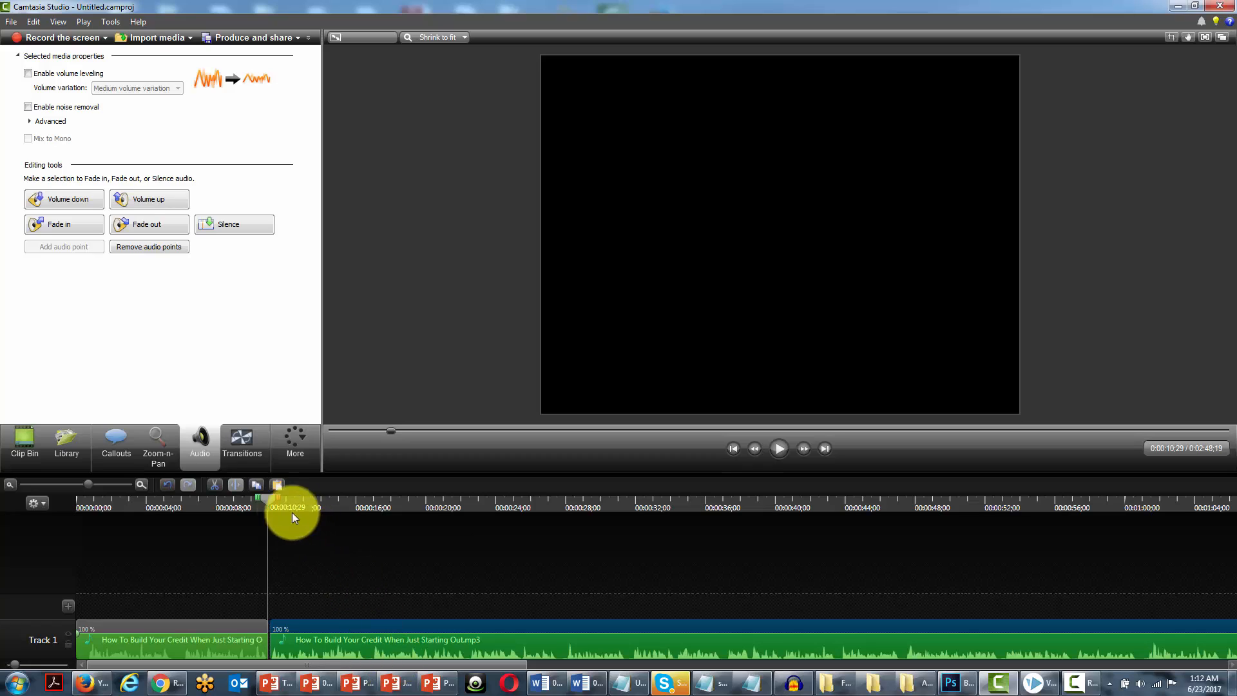
Step: Split the second narration part at 0:00:29;21 and shift the last part slightly later to leave a small pause
left_click_drag(268, 497, 595, 527)
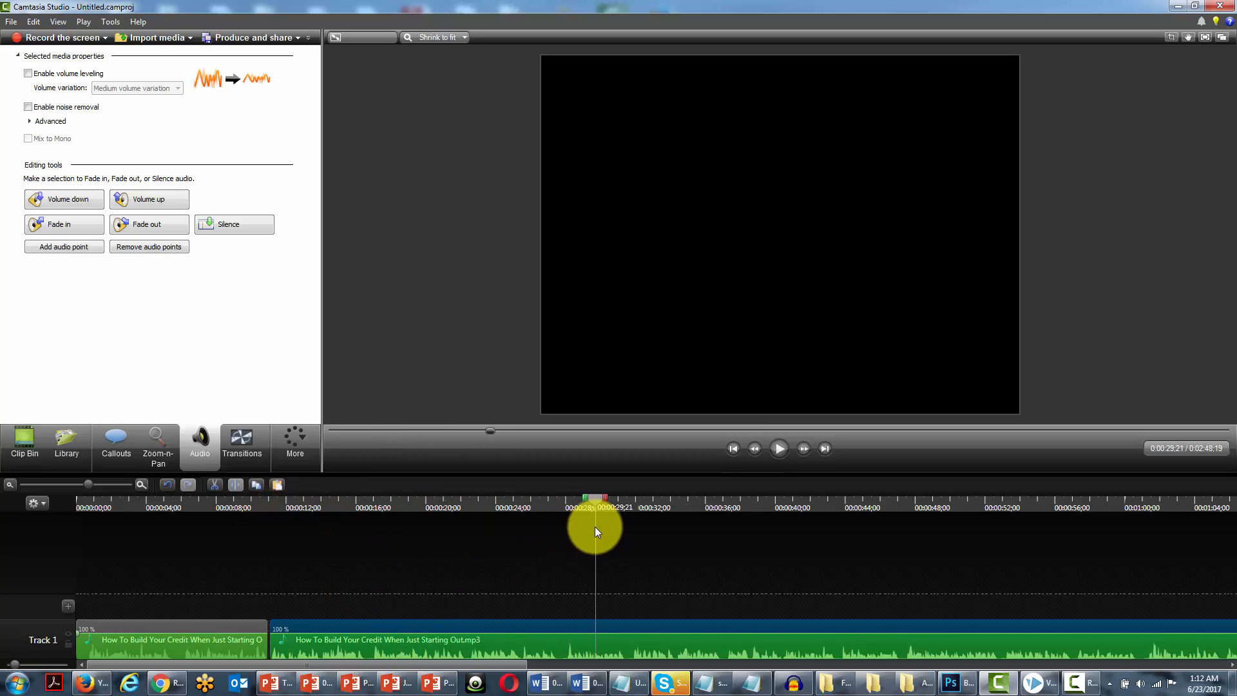
left_click(620, 633)
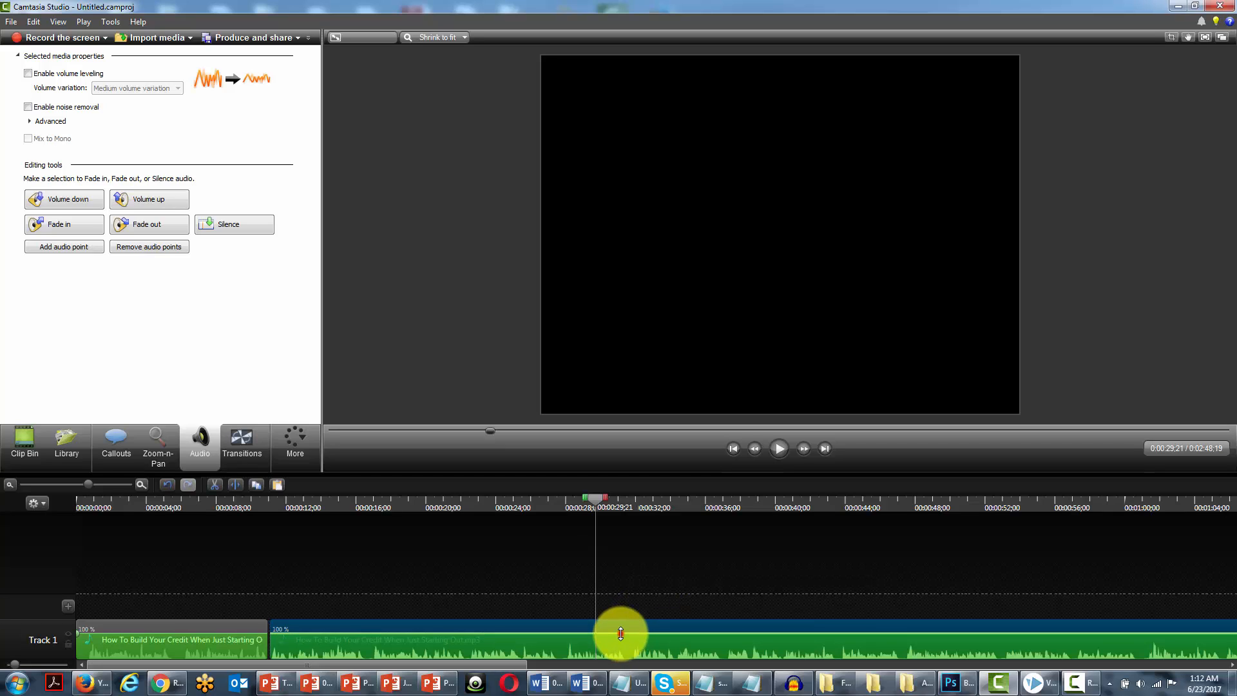
left_click(619, 627)
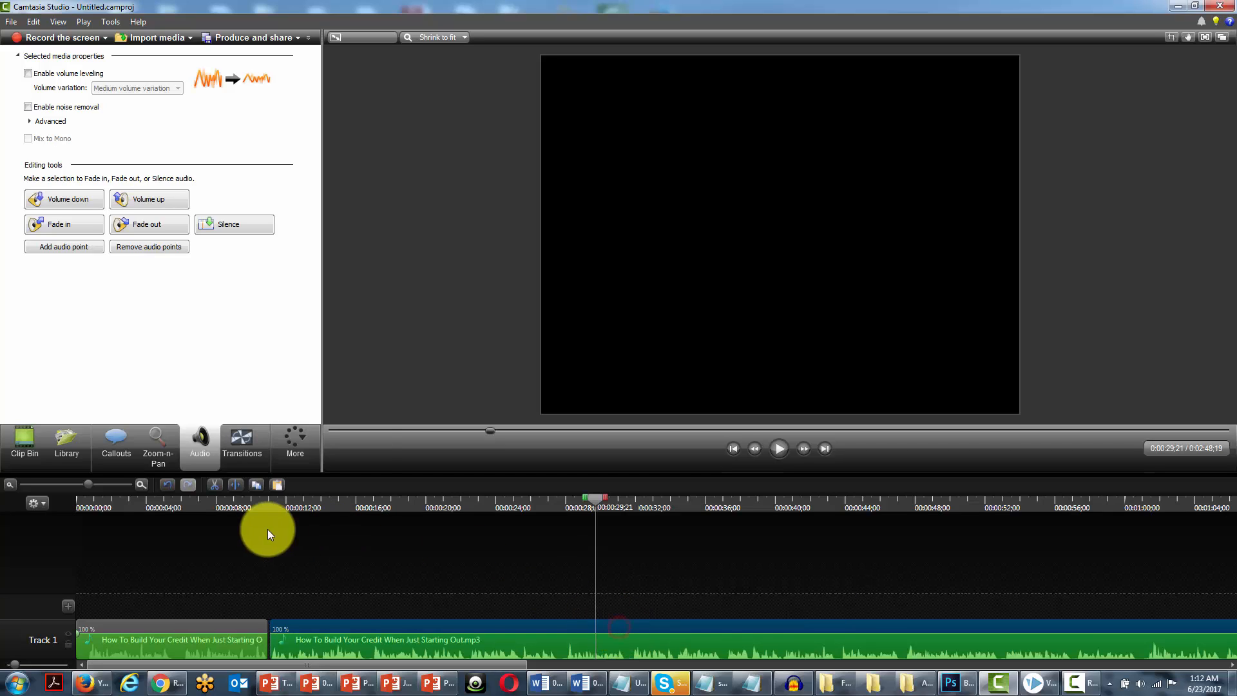
left_click(234, 483)
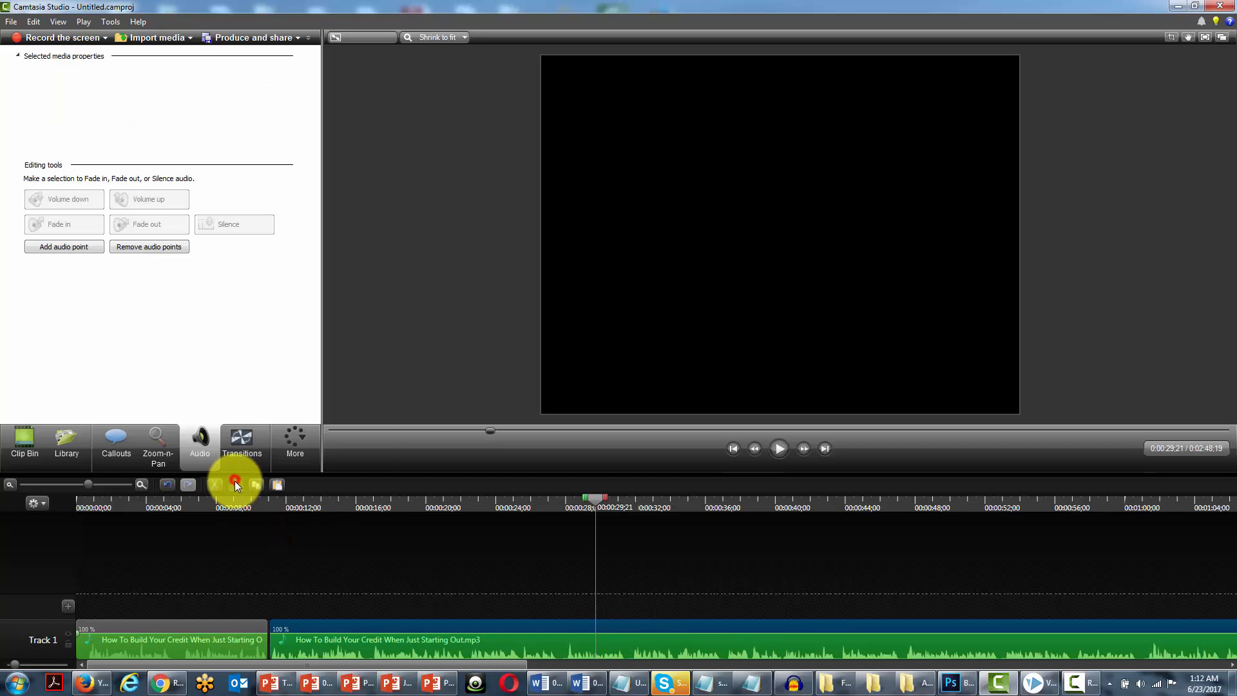
left_click(630, 628)
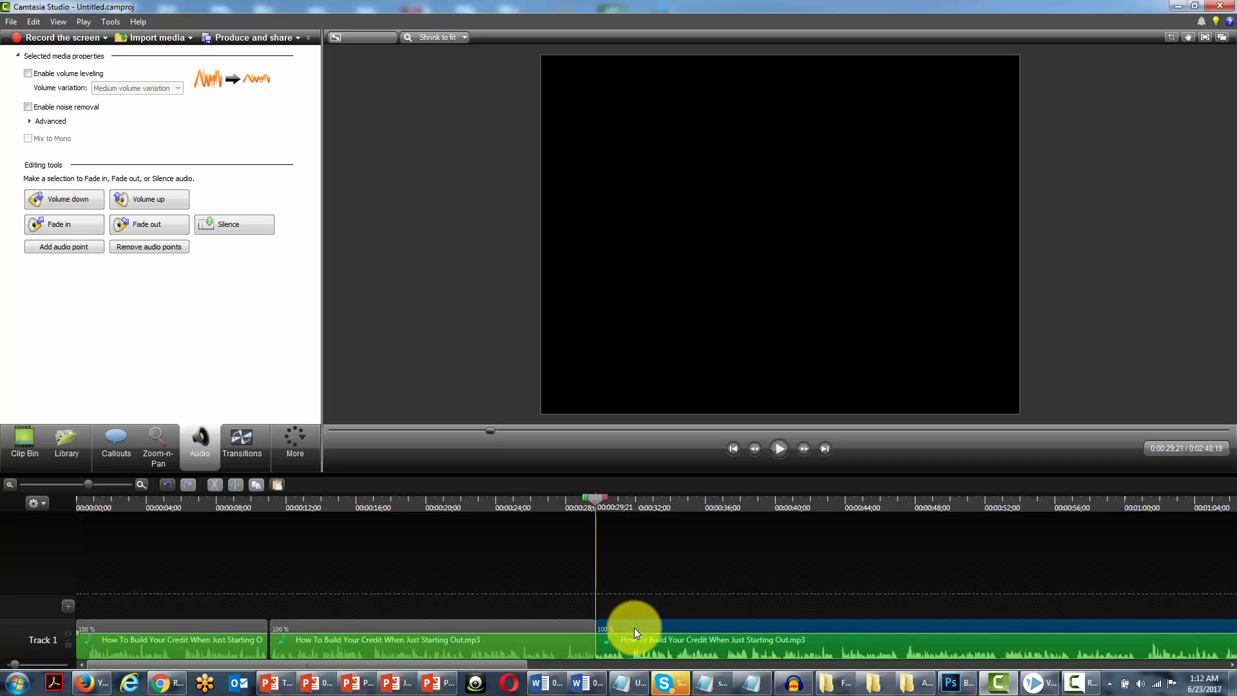
left_click_drag(637, 626, 636, 625)
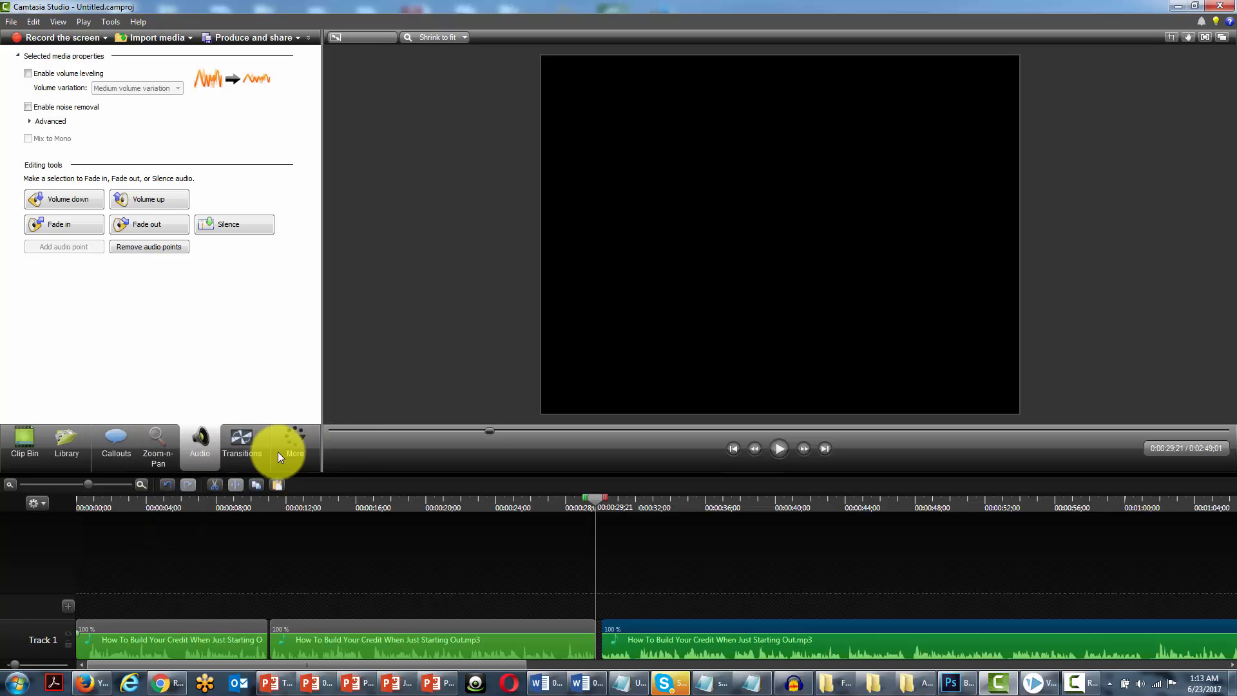
Step: View the Library's music folders and import AccruedInterest_Full.mp3 from the corporate music folder into the Clip Bin
left_click(56, 435)
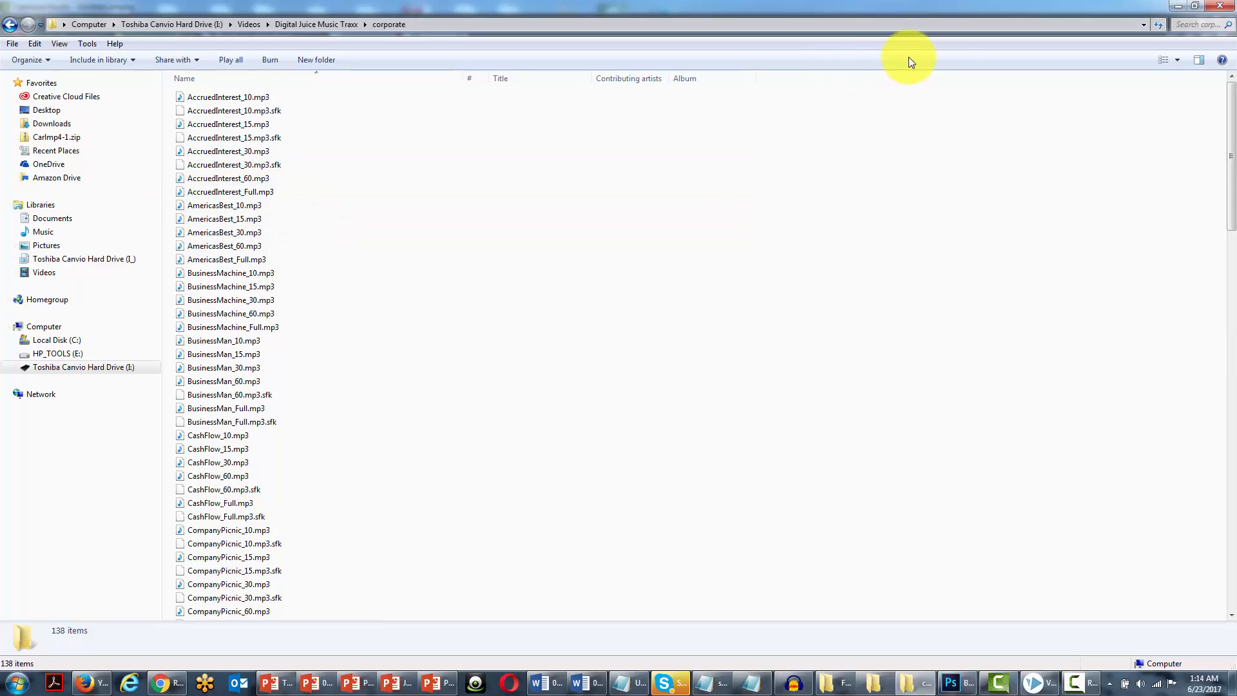
left_click(1194, 7)
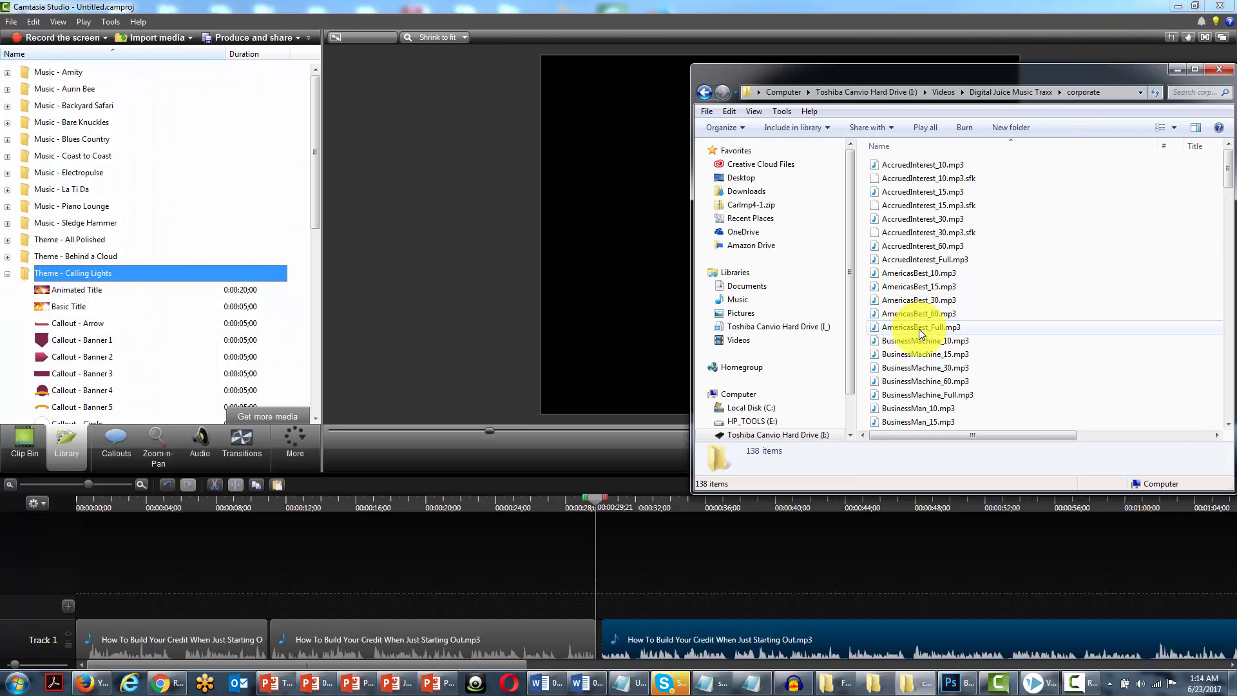
left_click(31, 446)
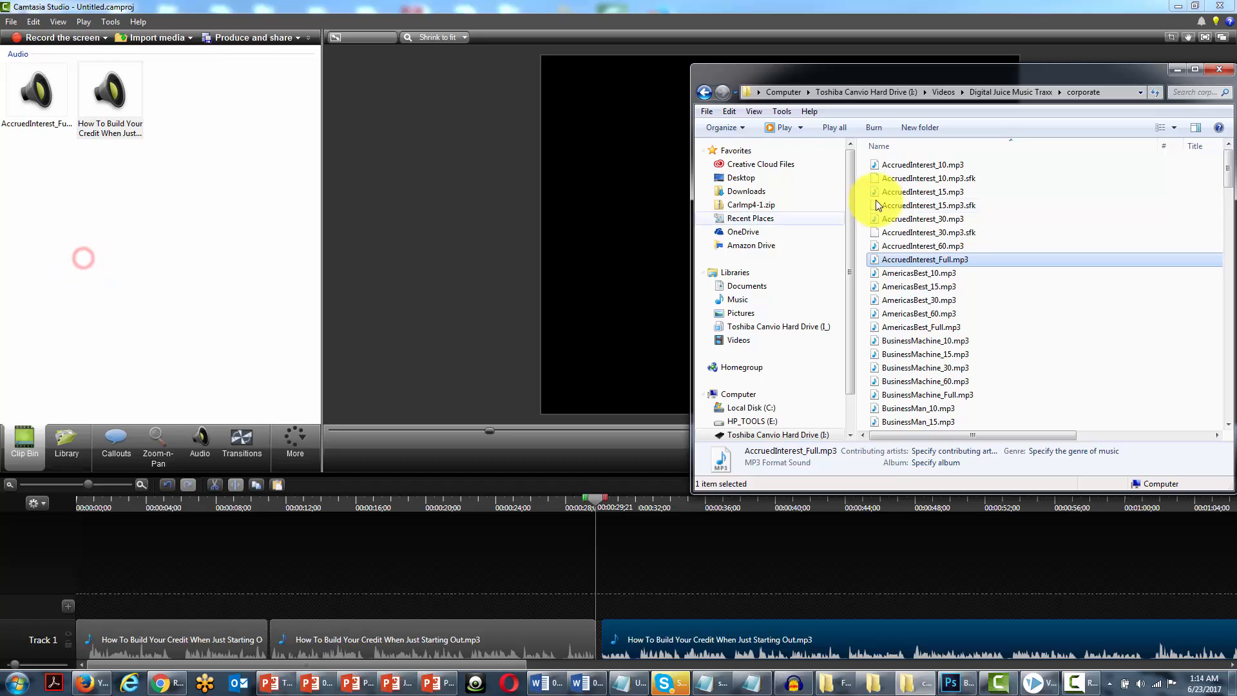
left_click(1171, 70)
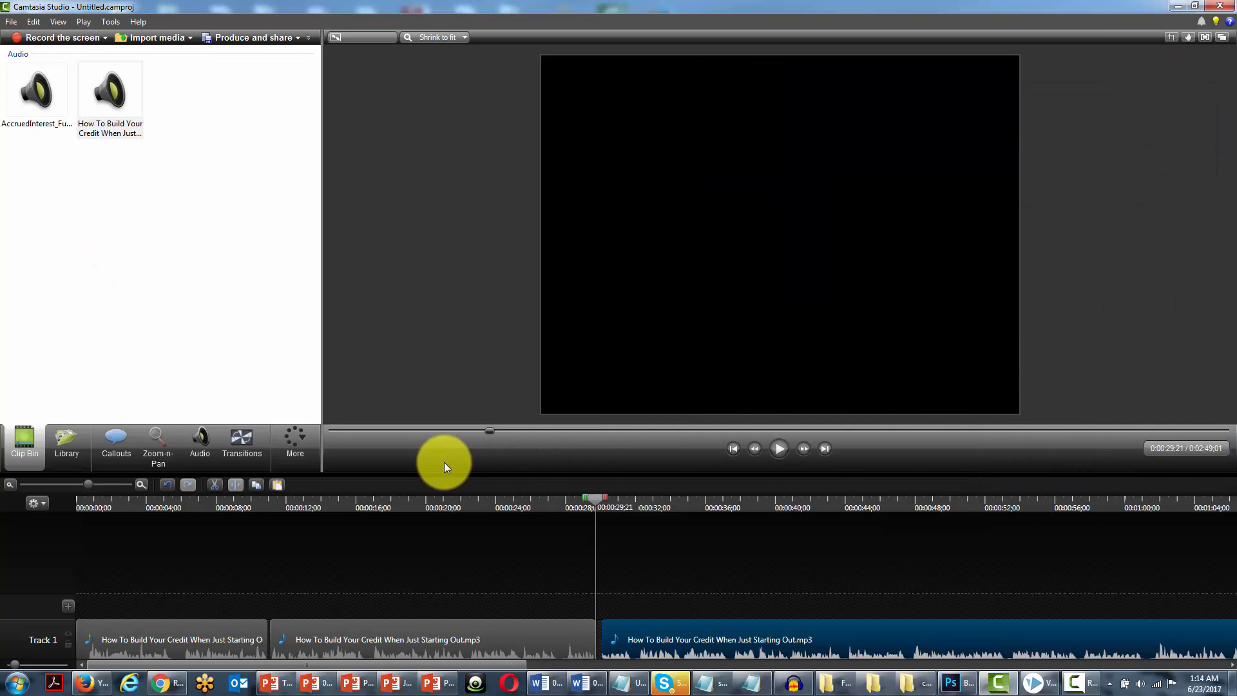
Step: Add AccruedInterest_Full.mp3 to the timeline at the very start, above the narration track
key("ctrl+Home")
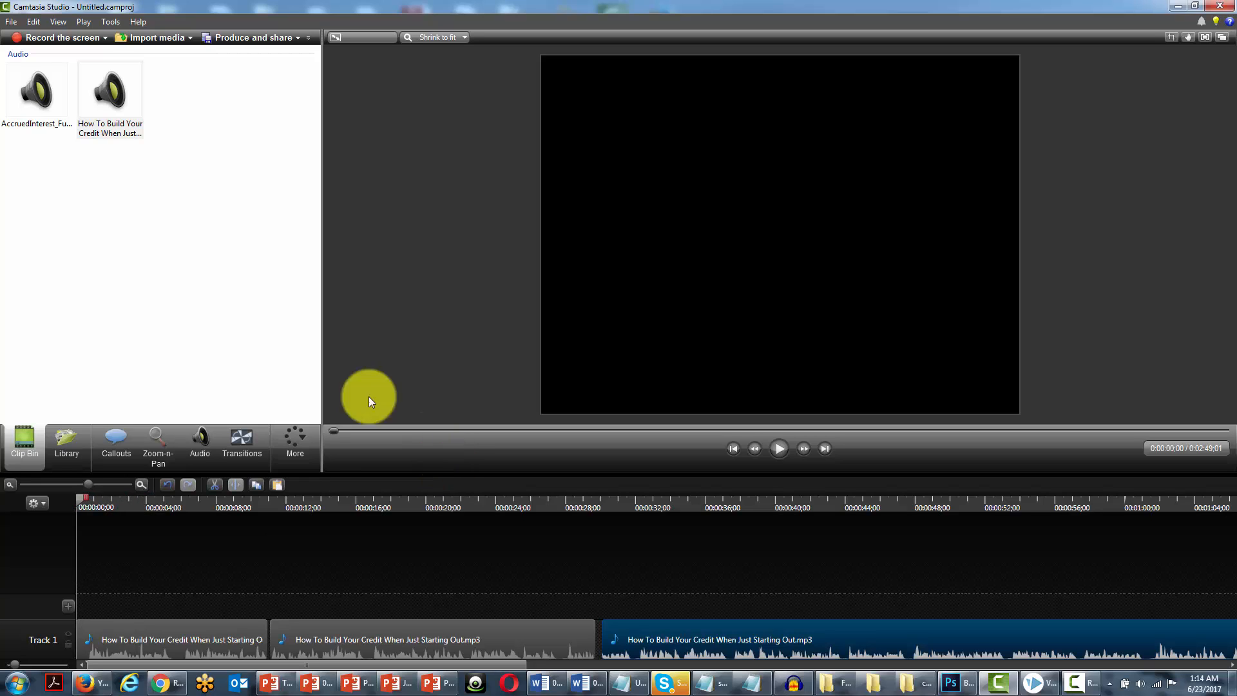
right_click(37, 91)
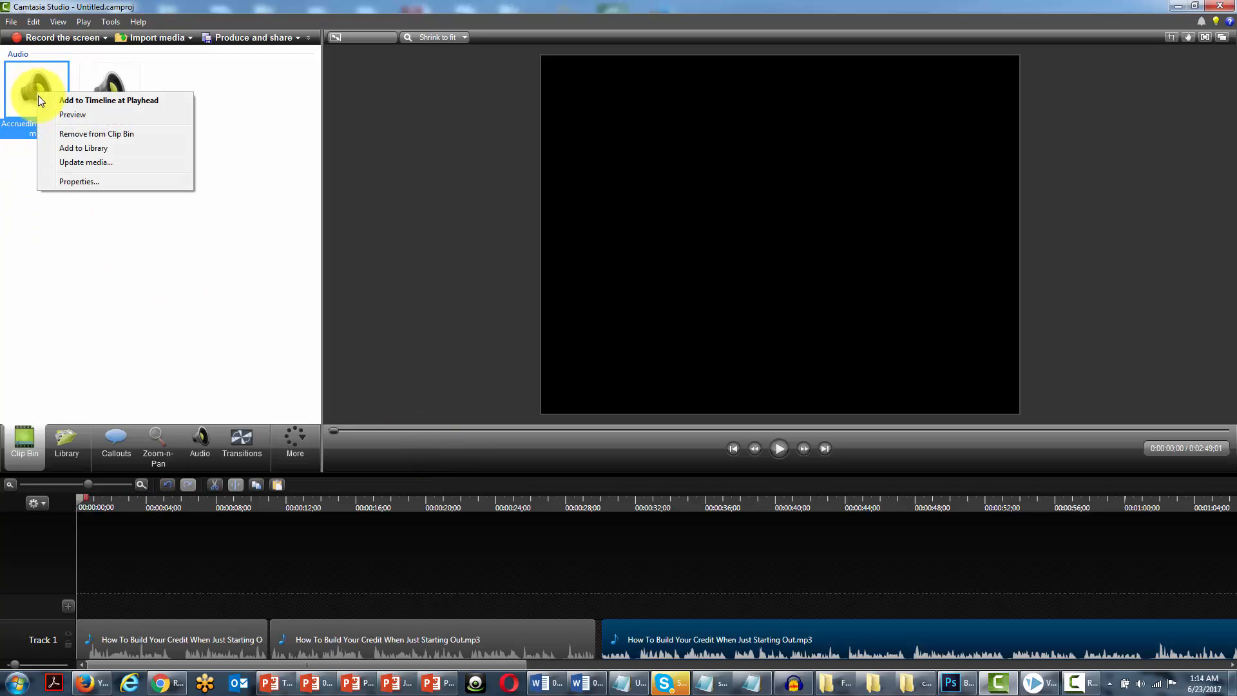
left_click(83, 103)
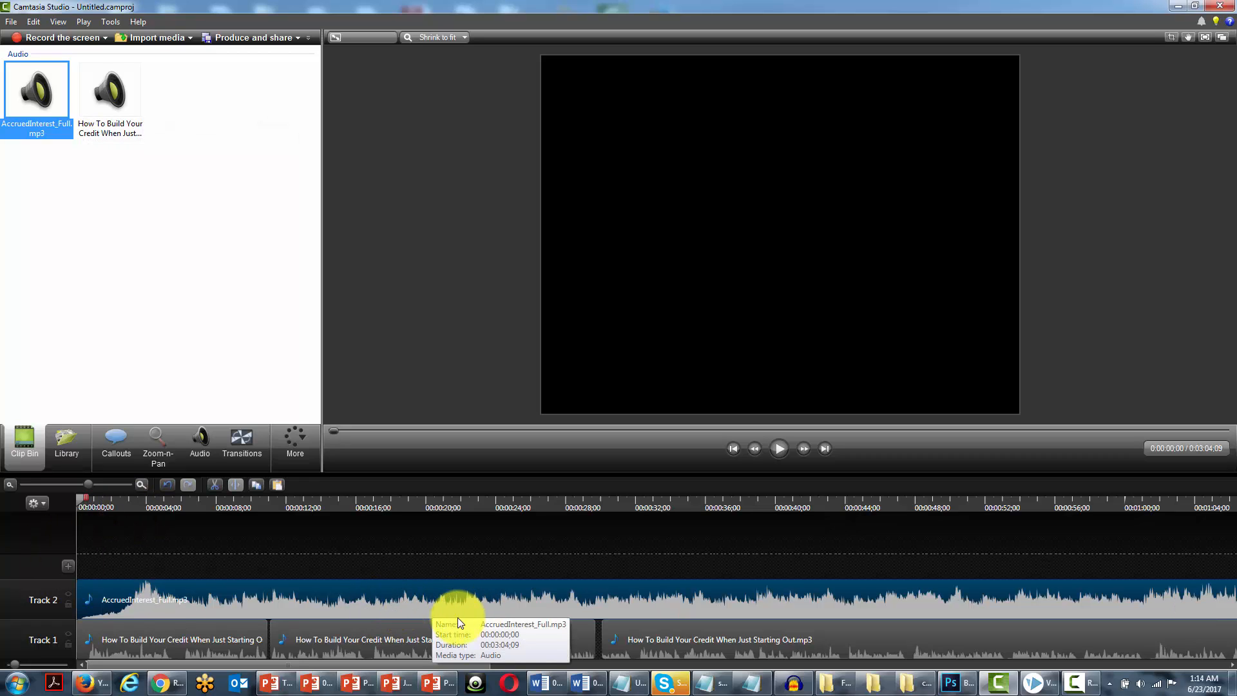
Step: Lower the volume of the background music clip on Track 2 by three steps
left_click(248, 588)
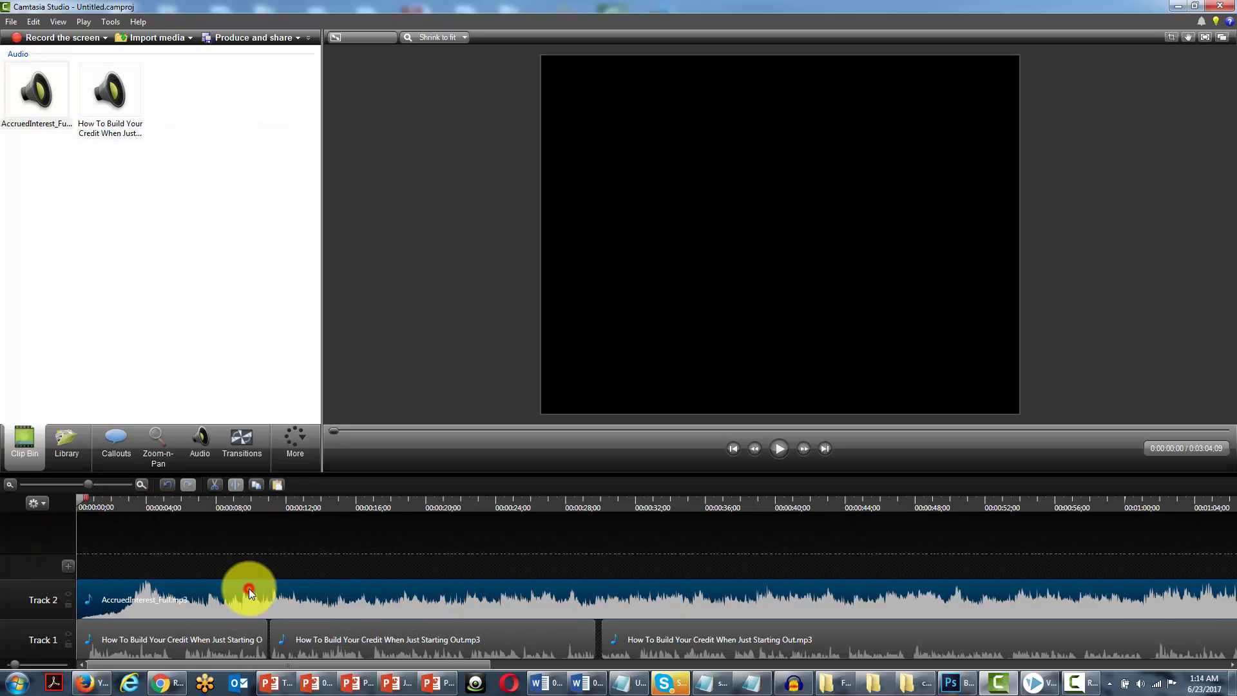
left_click(202, 448)
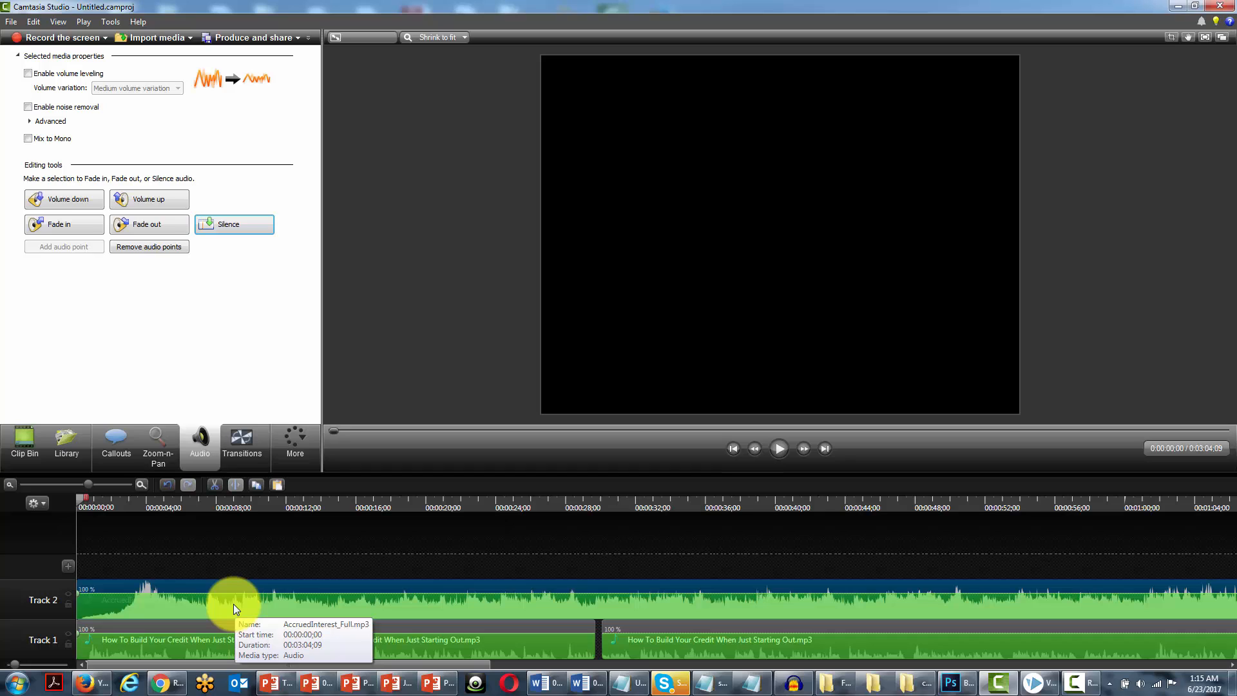
left_click(76, 199)
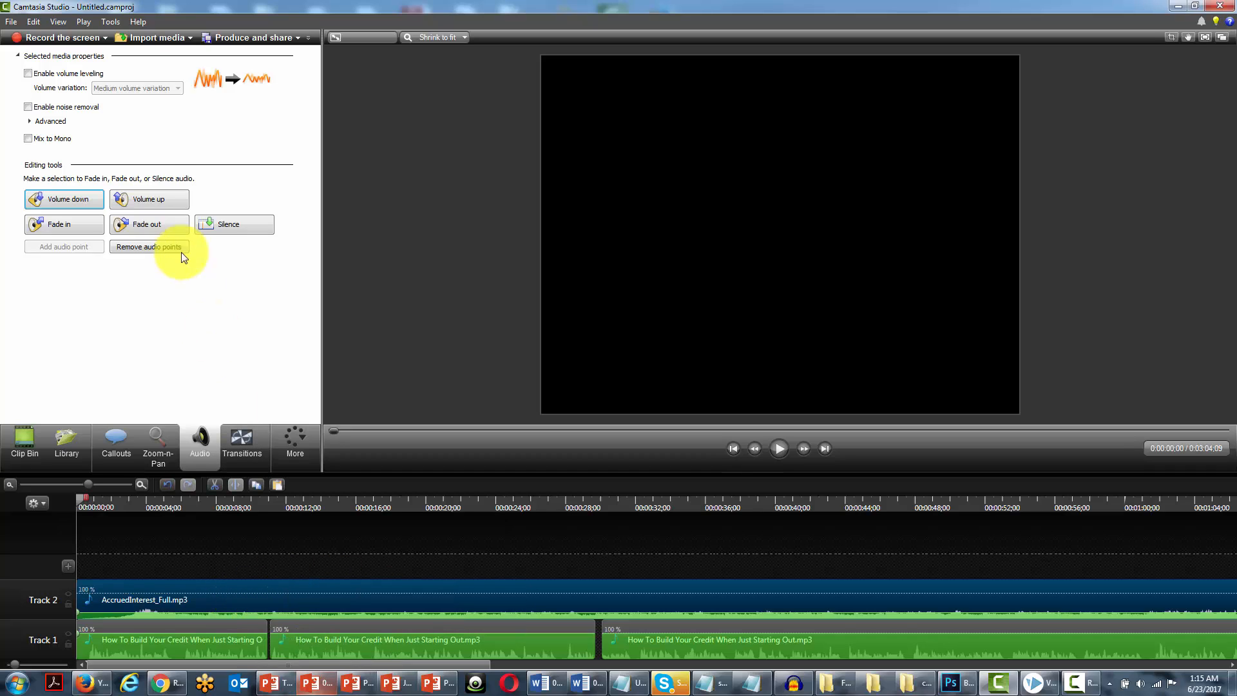
left_click(75, 199)
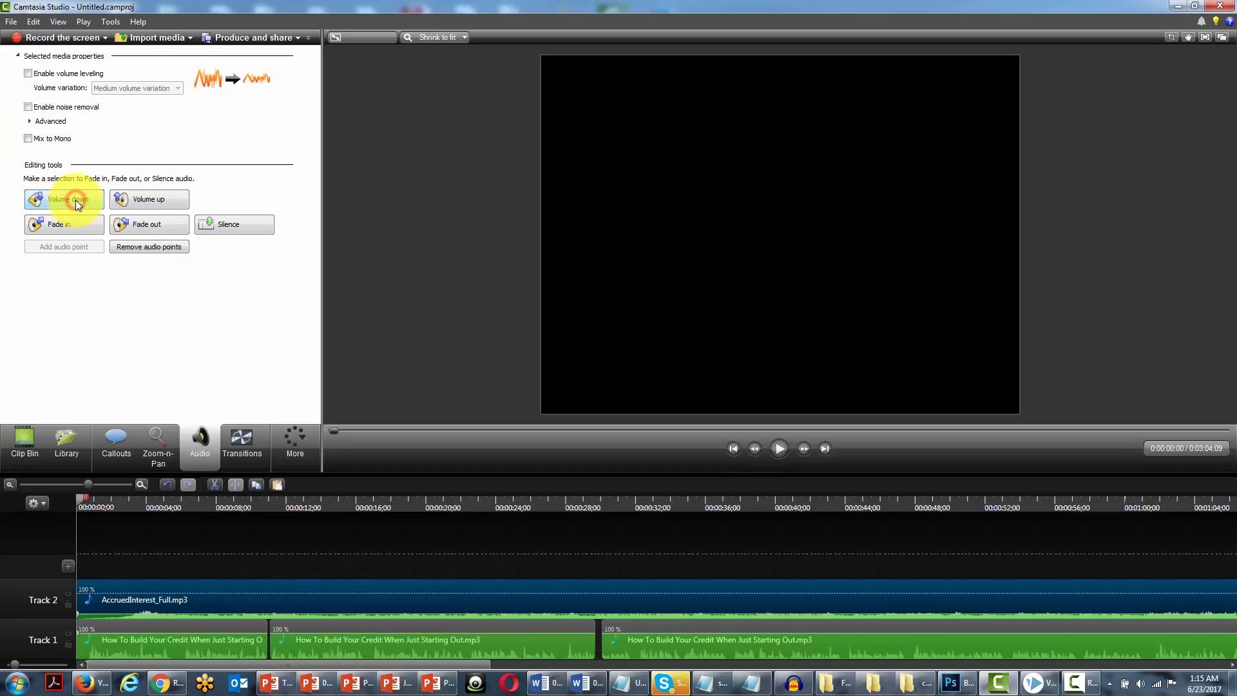
left_click(75, 200)
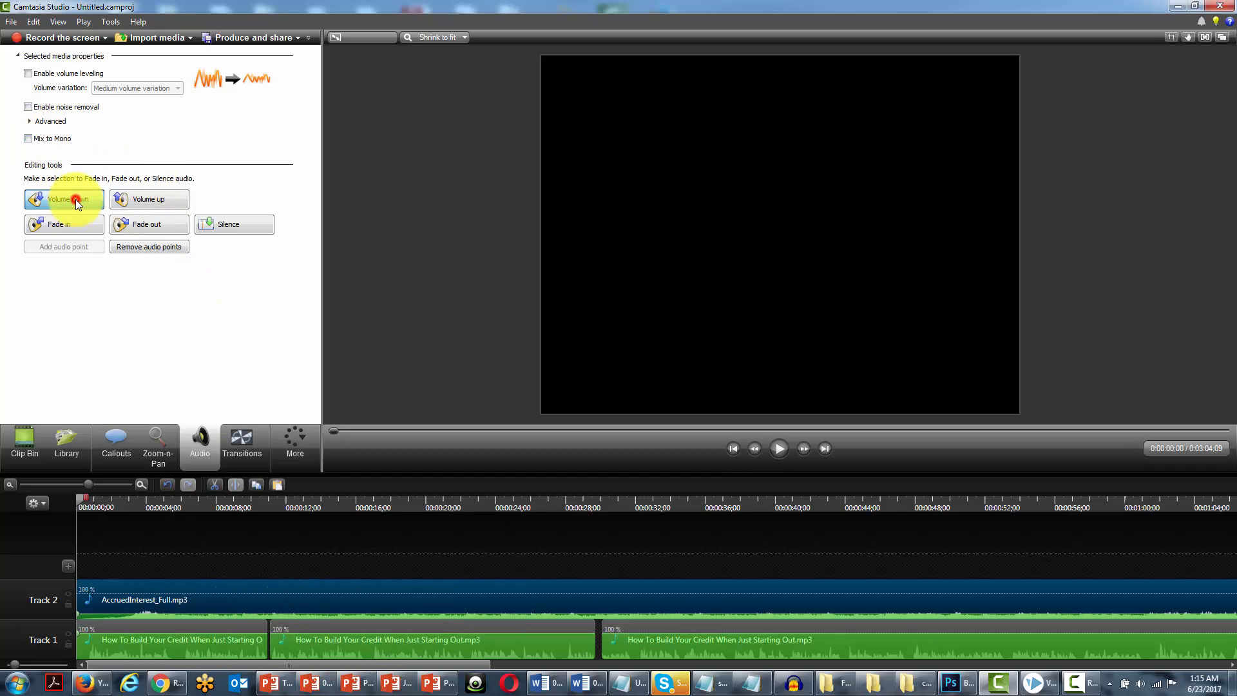
Step: Delete the background music clip from Track 2
left_click(246, 590)
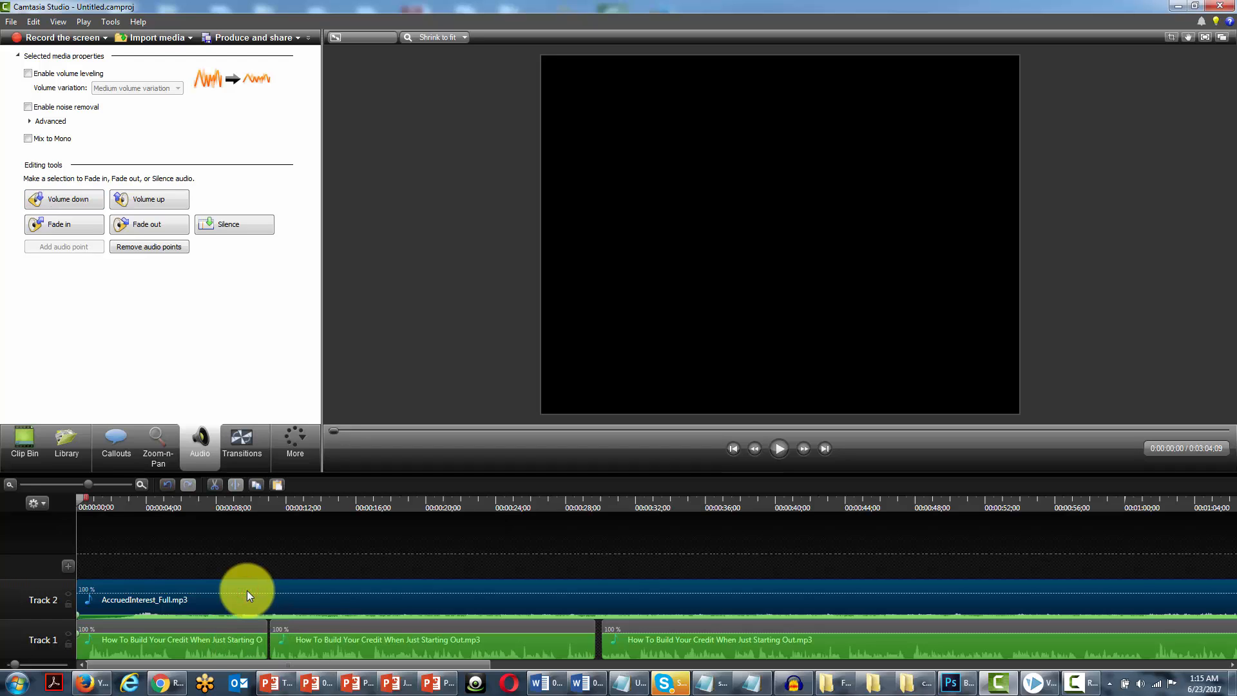
key("Delete")
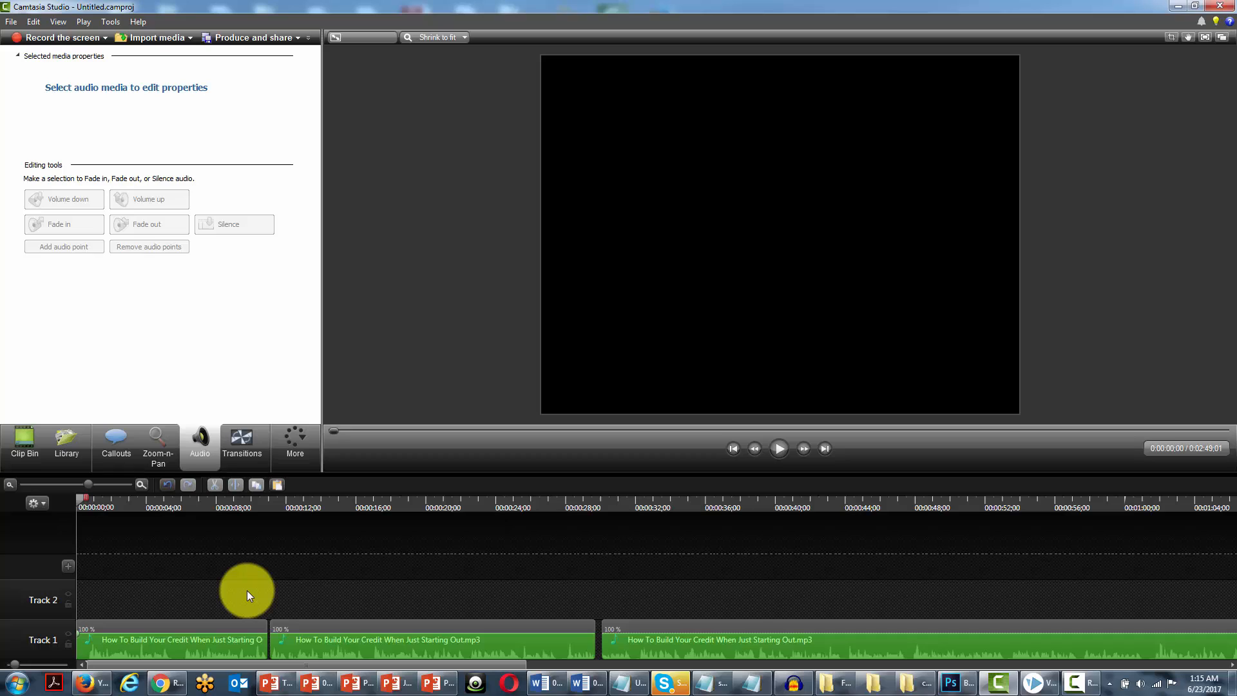
Step: Enable noise removal on the first narration part, with a short range ending at 0:00:06;02 selected
left_click(184, 622)
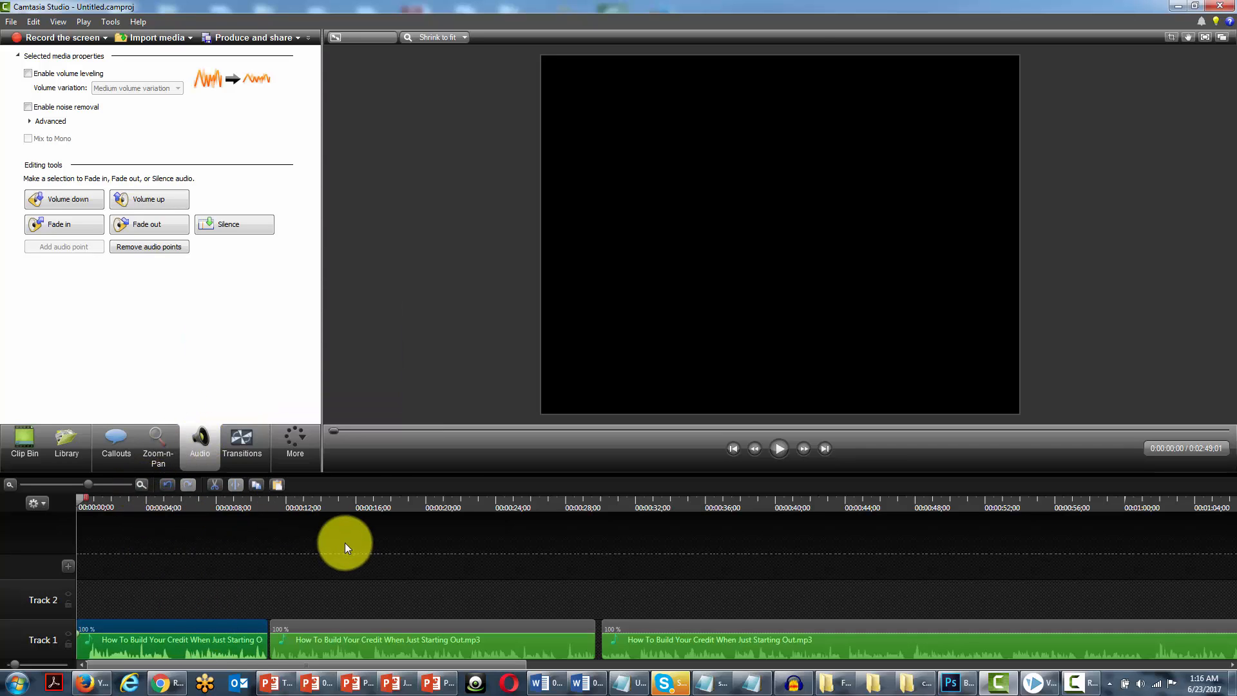
left_click_drag(82, 498, 184, 523)
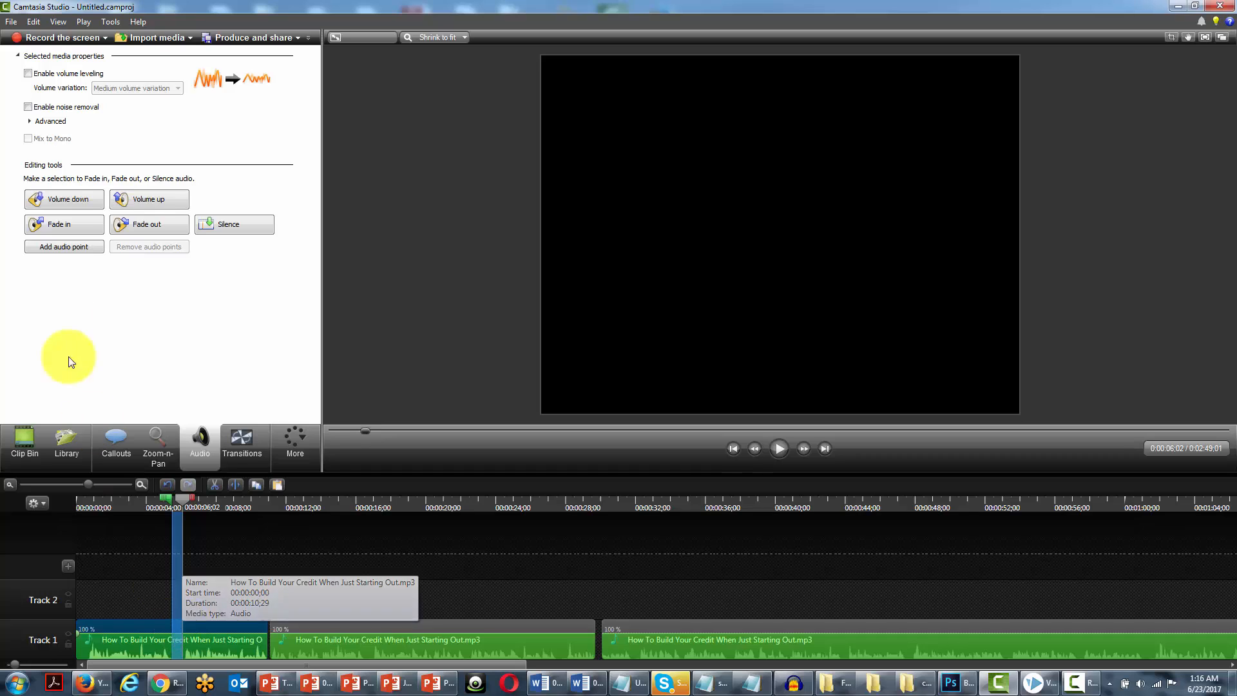
left_click(27, 107)
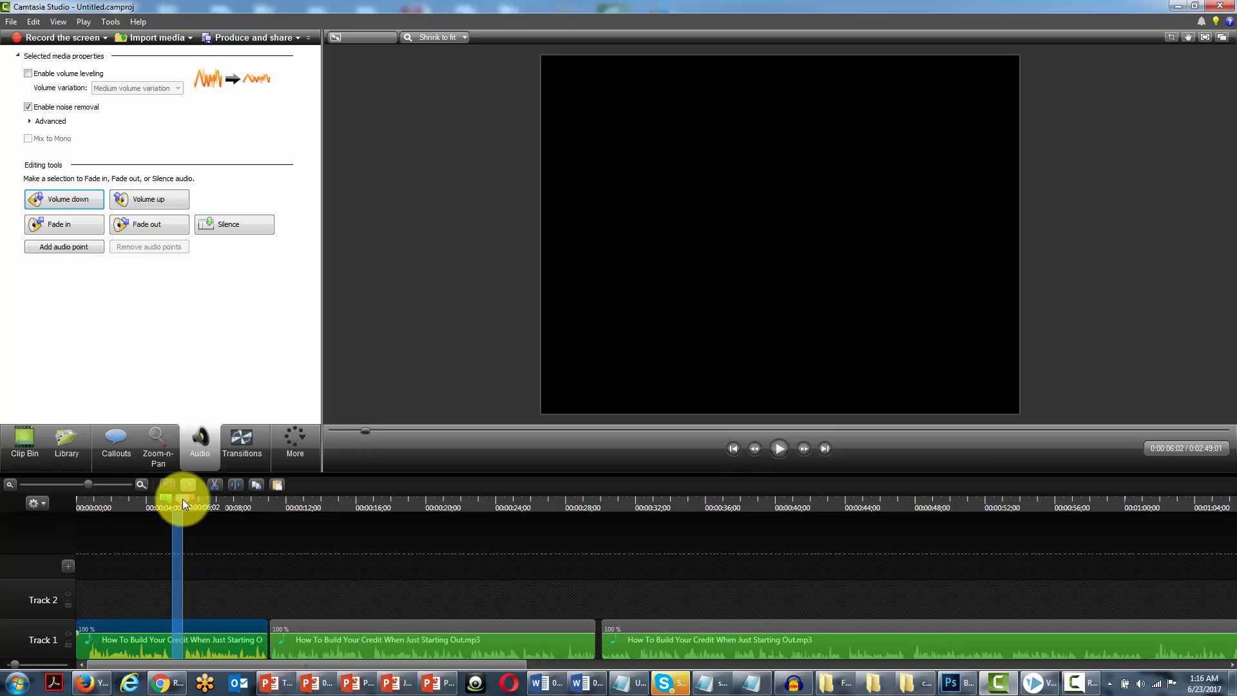
Step: Paste the AccruedInterest_Full.mp3 music clip onto Track 2 at the very start of the timeline and preview it with the narration
left_click_drag(183, 498, 63, 496)
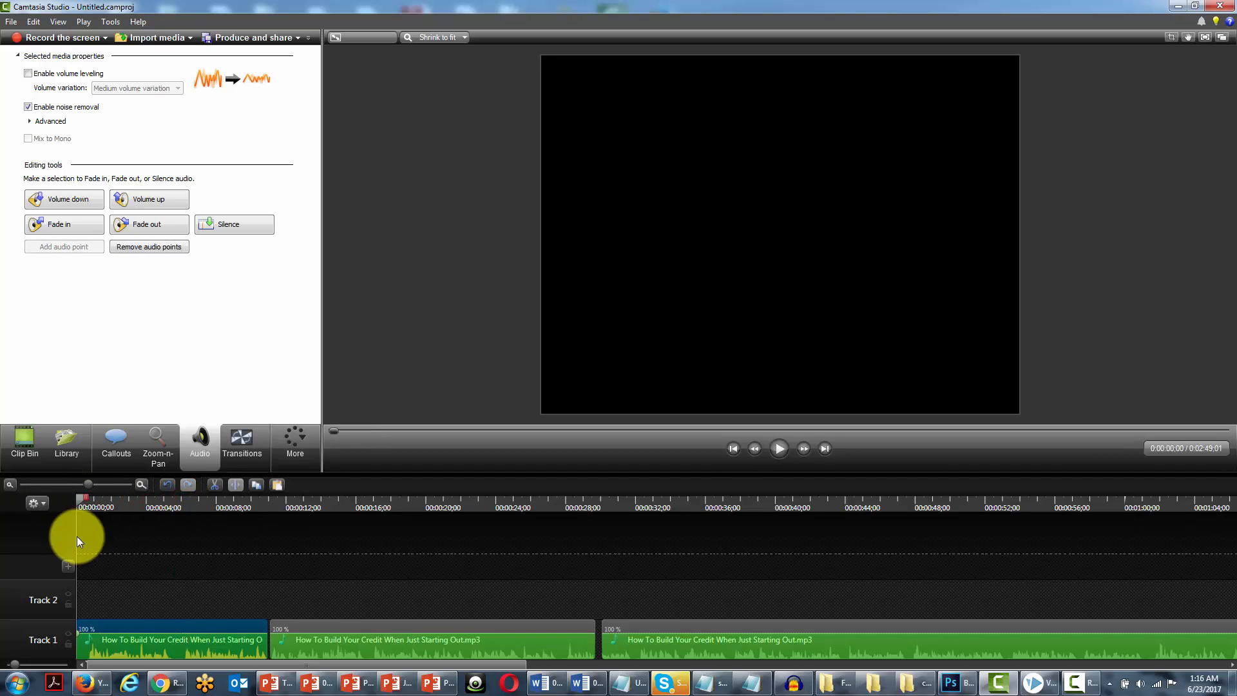
right_click(83, 593)
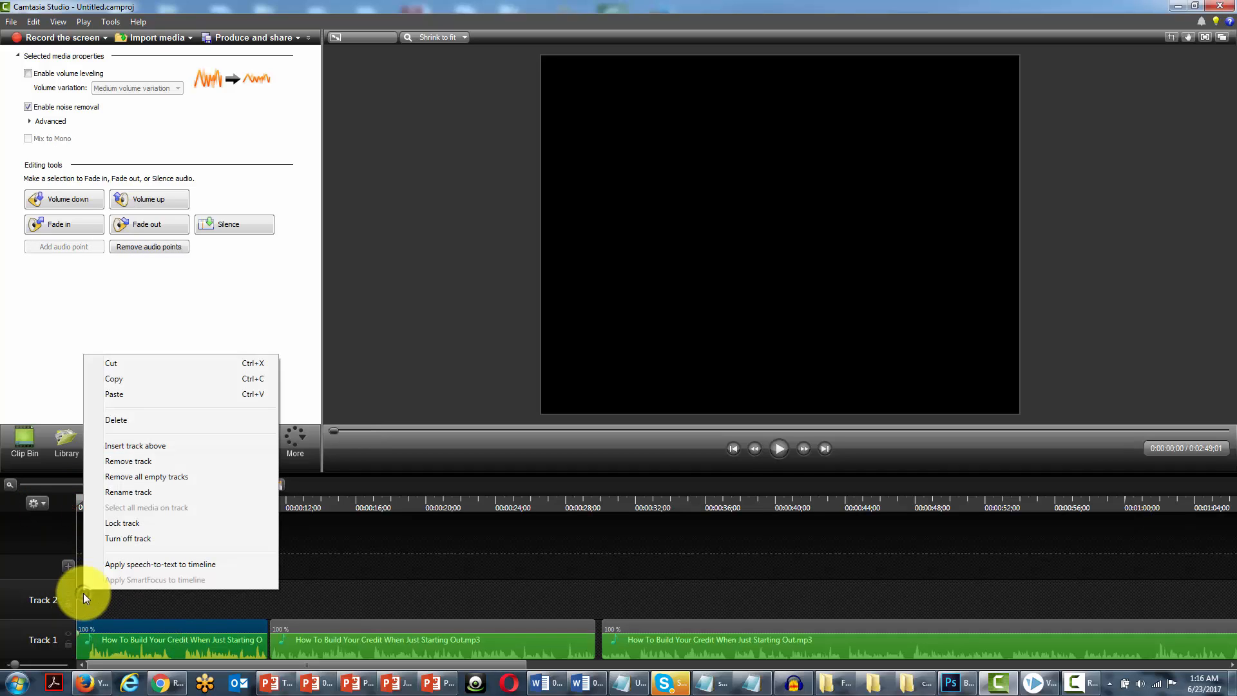
left_click(137, 394)
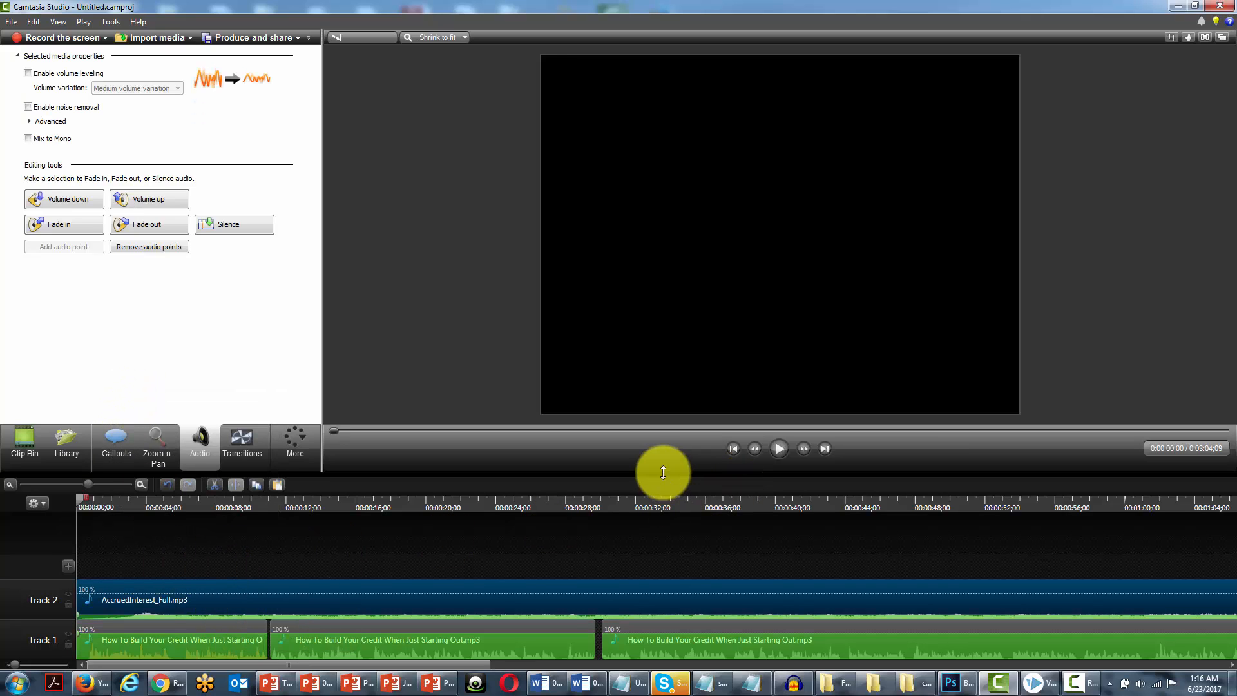
left_click(777, 448)
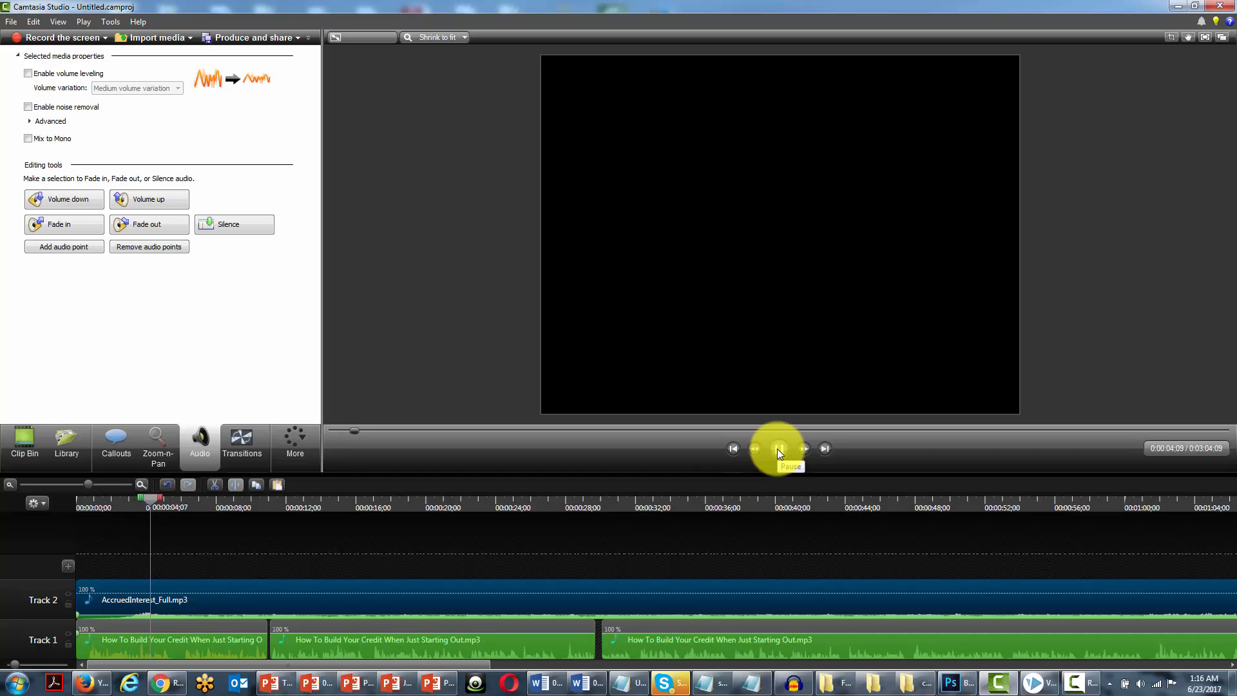
left_click(777, 449)
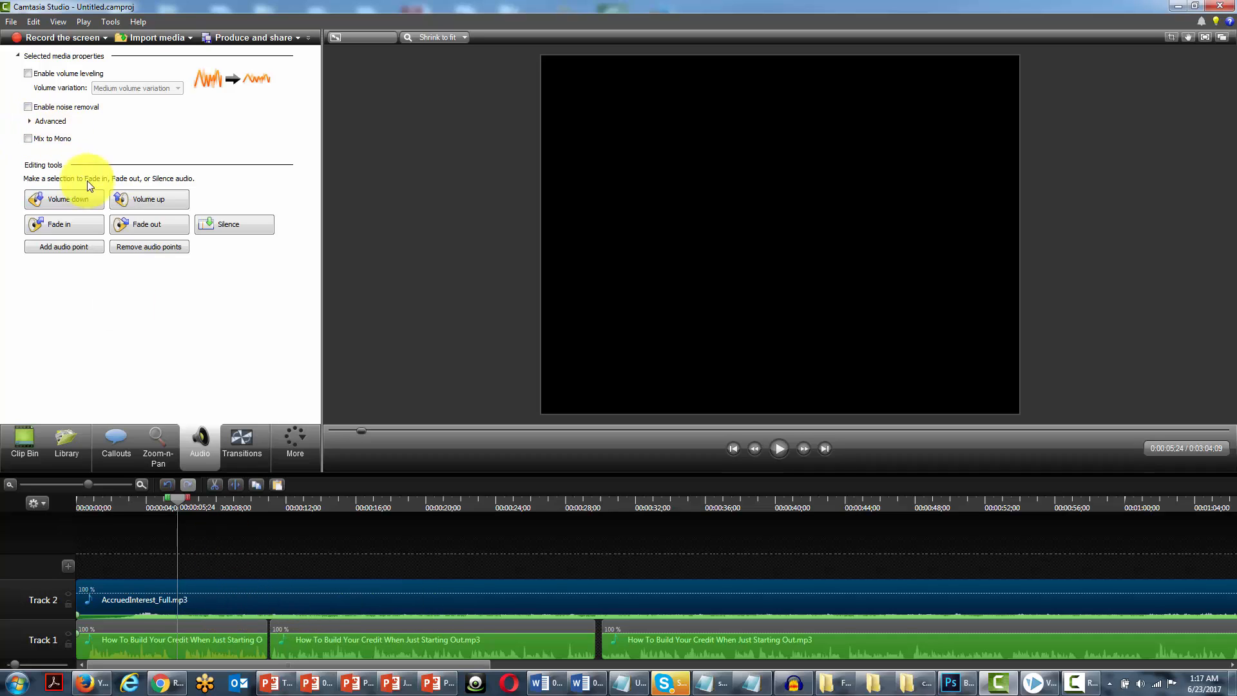
Step: Lower the volume of the background music on Track 2 by three steps and replay the mix from the beginning
left_click(74, 196)
left_click(75, 196)
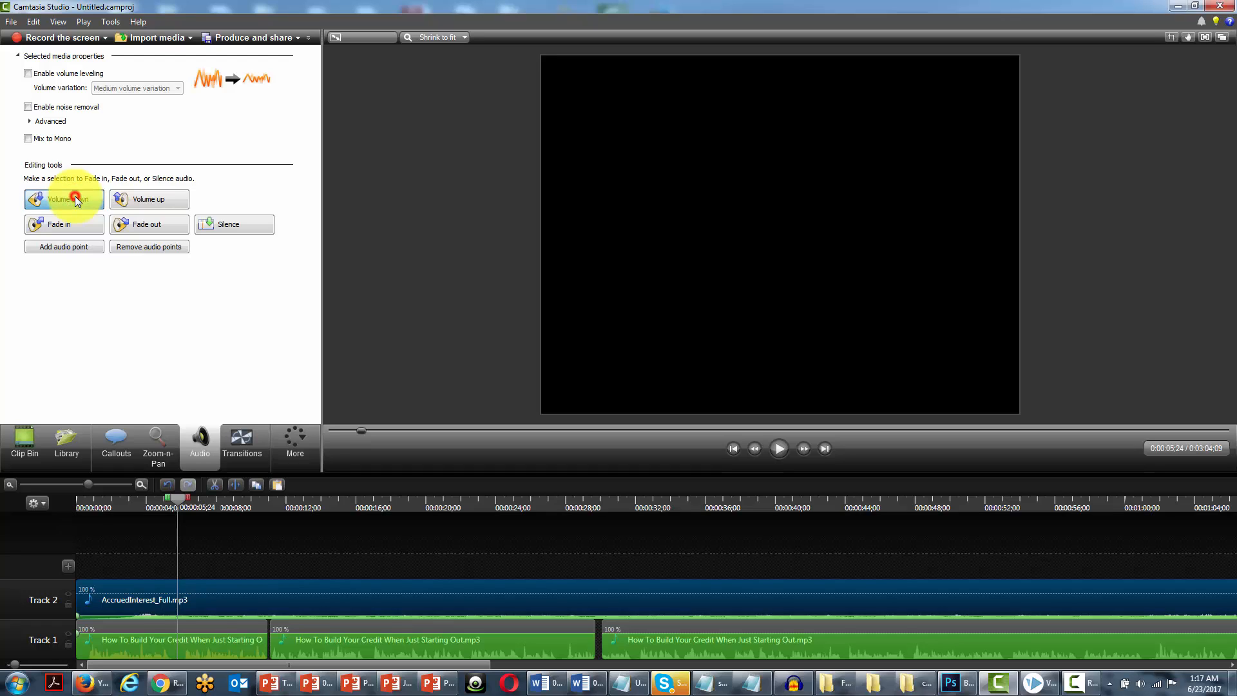
left_click(75, 196)
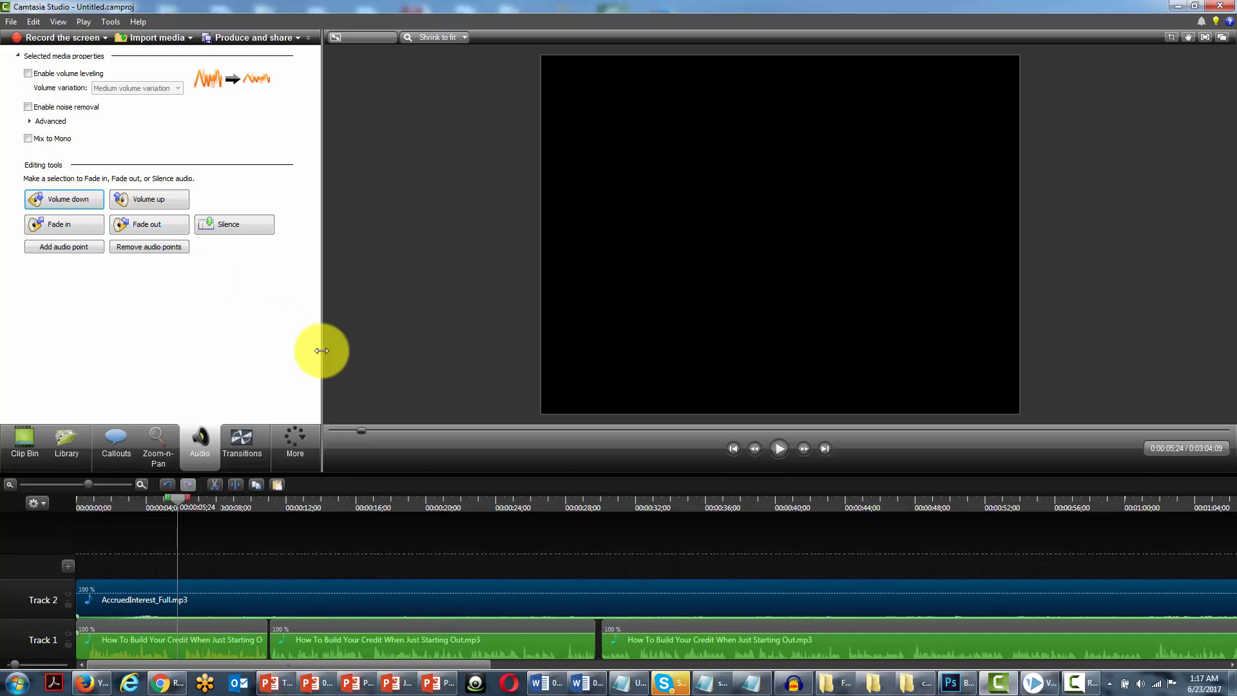
left_click(733, 448)
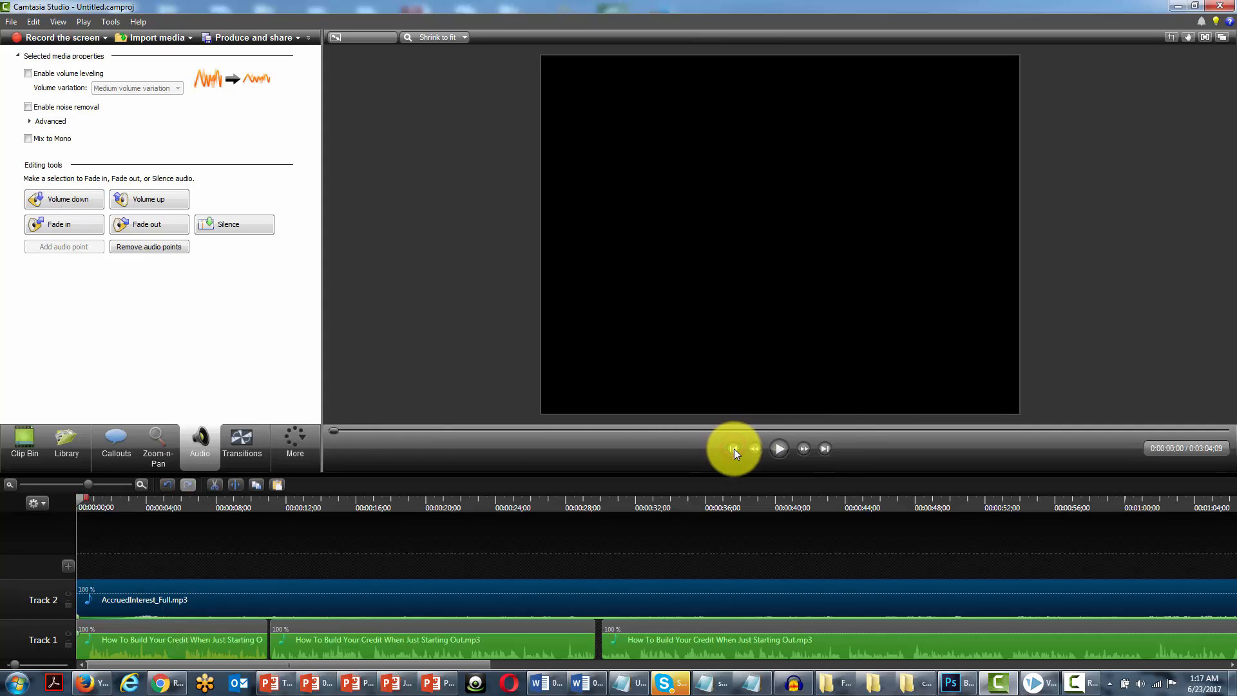
left_click(779, 449)
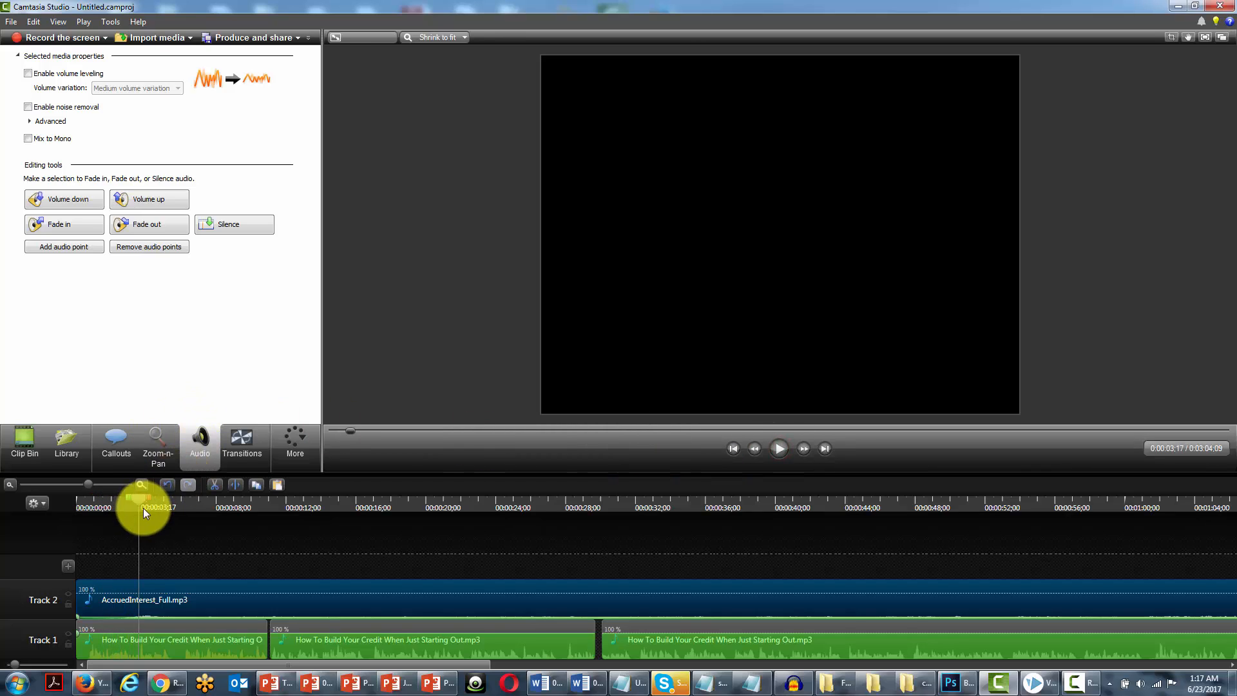
left_click_drag(142, 497, 72, 491)
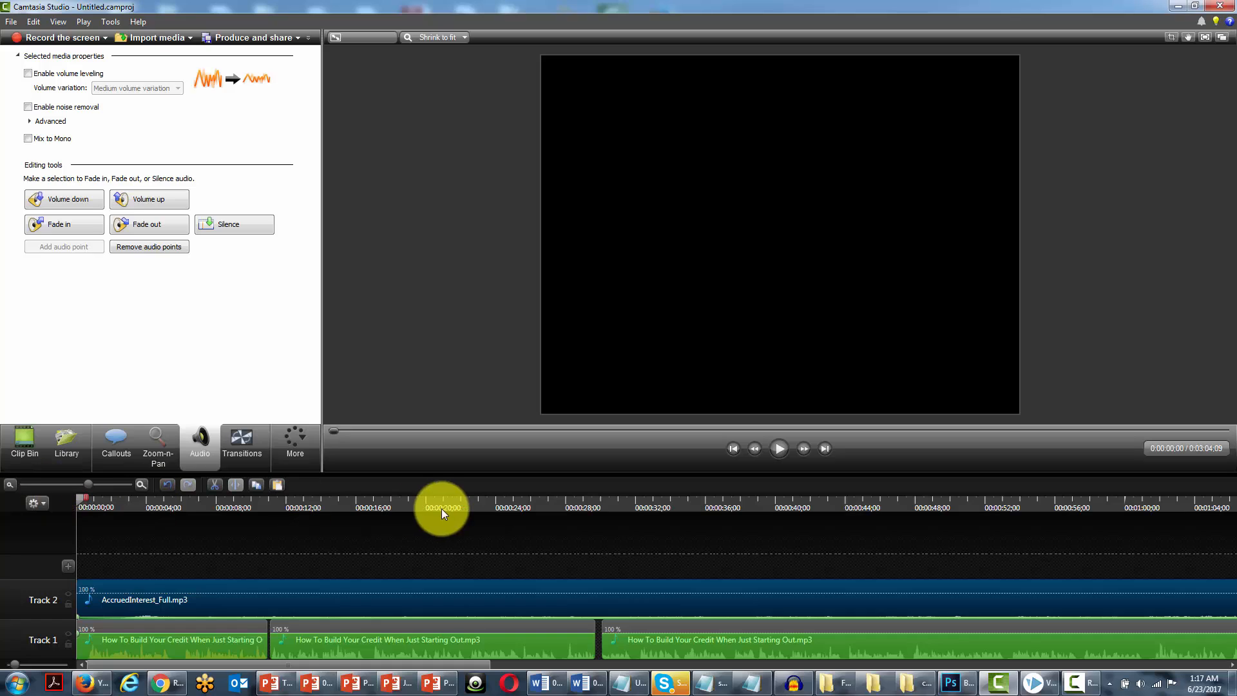
Step: Split the background music where the narration ends, at 0:02:49;01, delete the excess part and return the playhead to the start
left_click(824, 448)
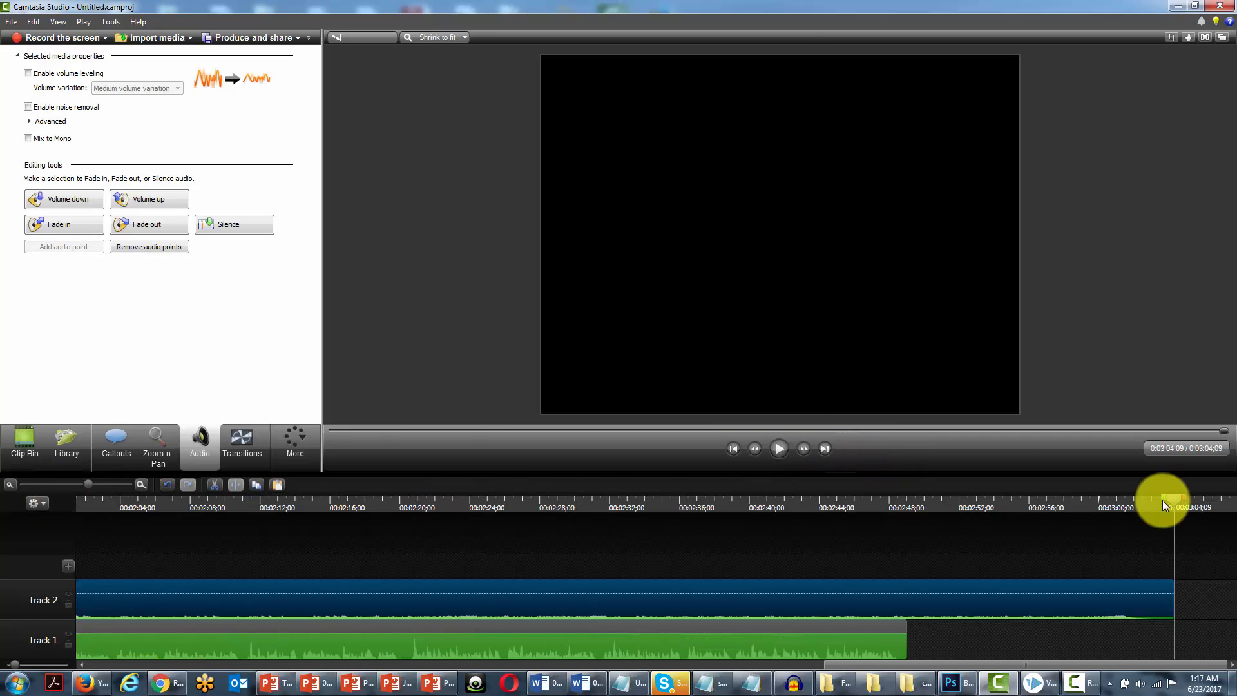
left_click_drag(1180, 500, 907, 519)
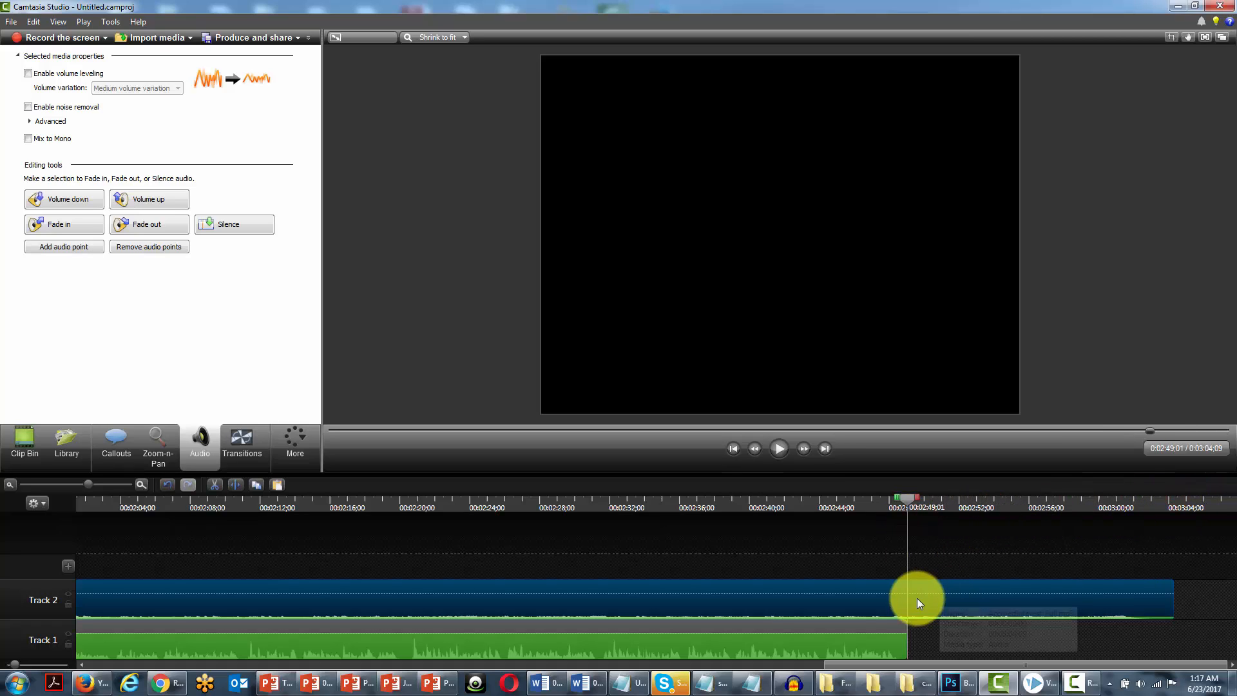
left_click(234, 482)
left_click(969, 597)
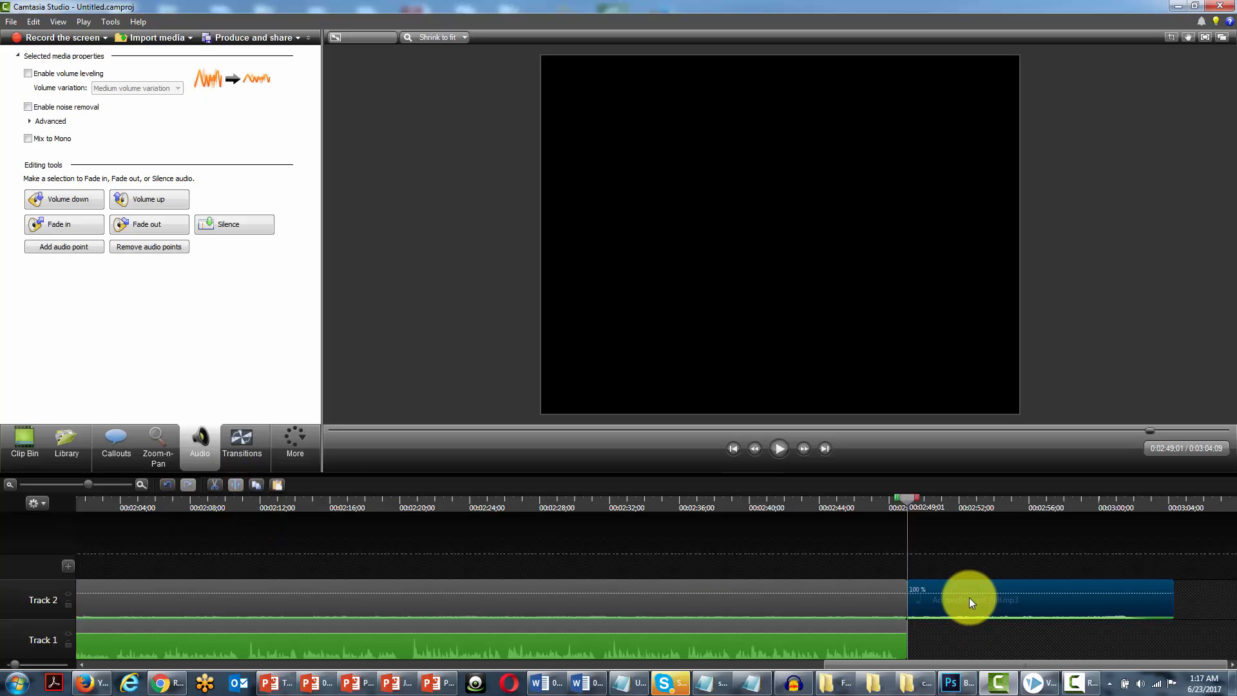
key("Delete")
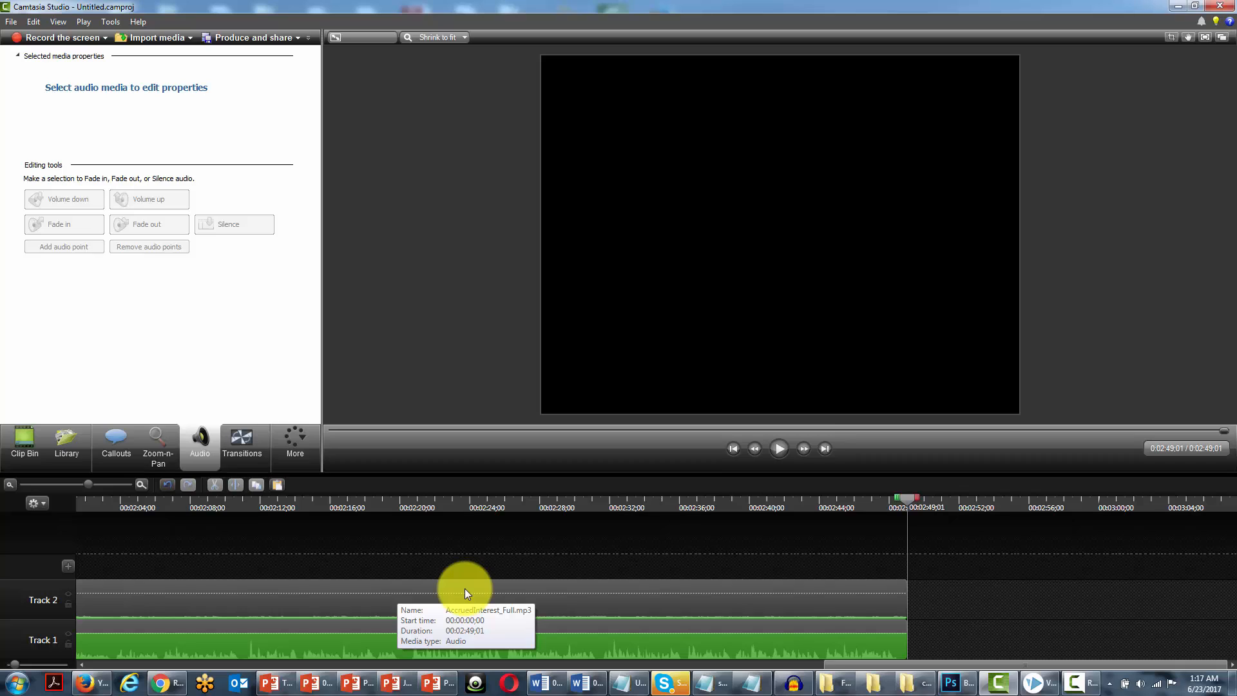
left_click(729, 448)
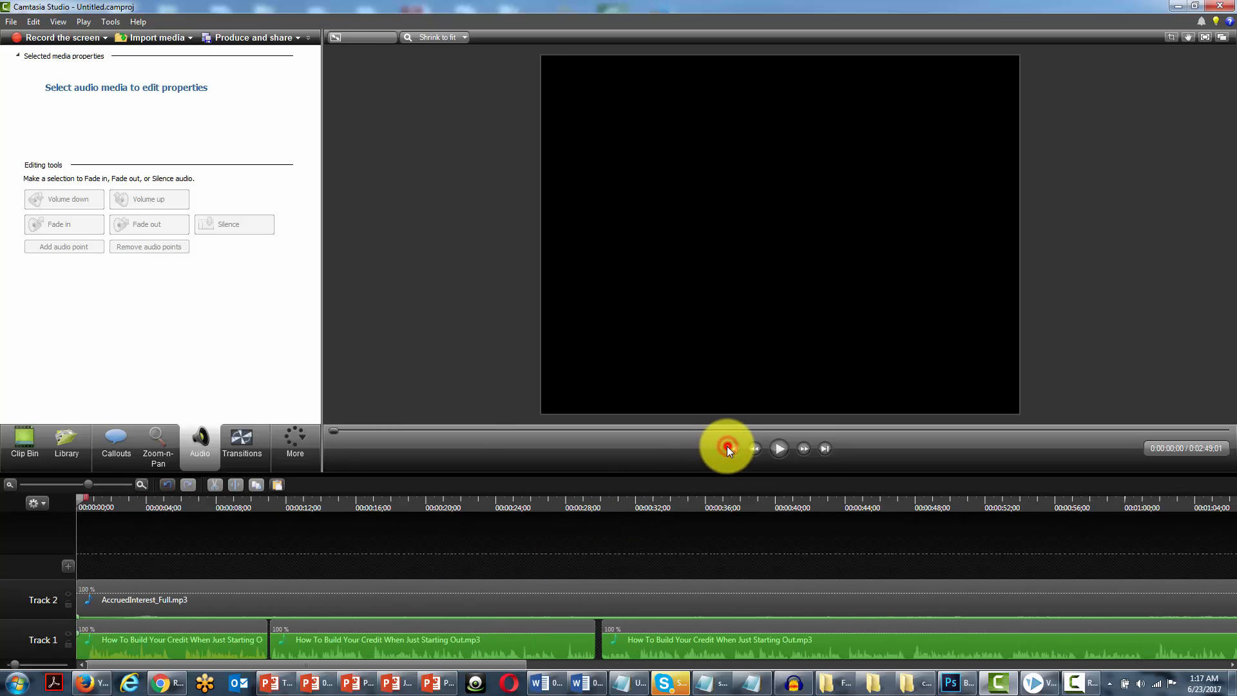
Step: Start producing the project, choose the mo3 MP3 audio preset among the production presets and close the preset manager
left_click(298, 38)
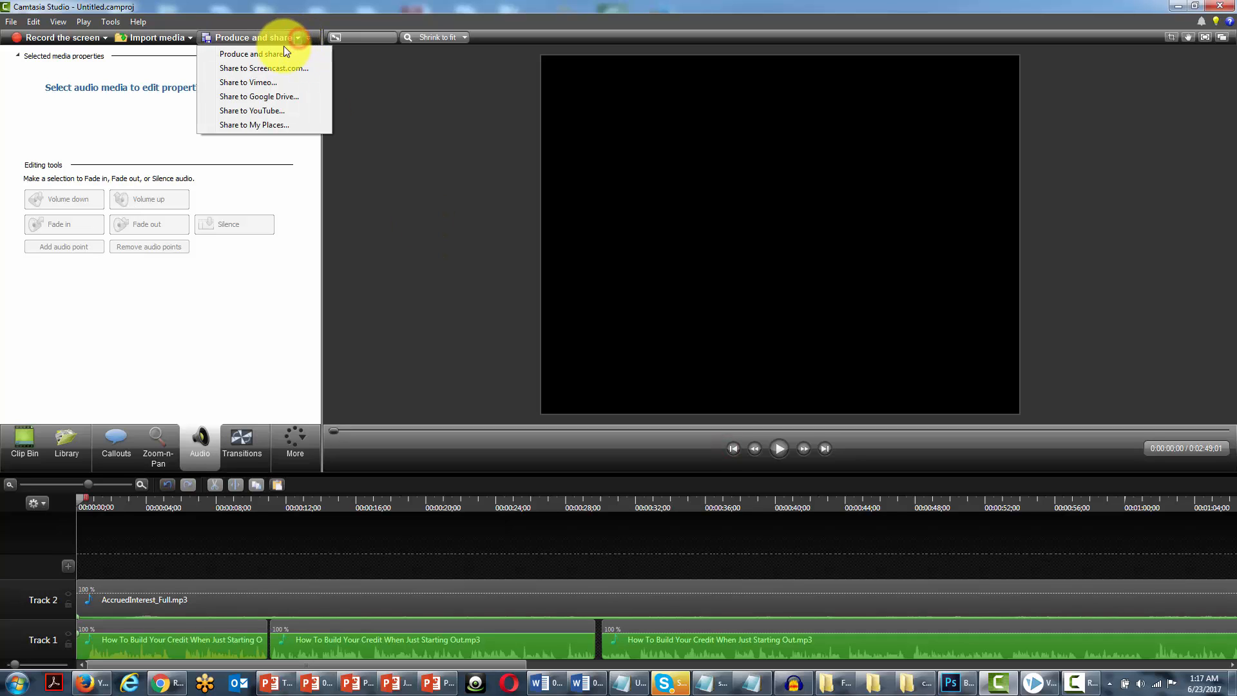
left_click(276, 57)
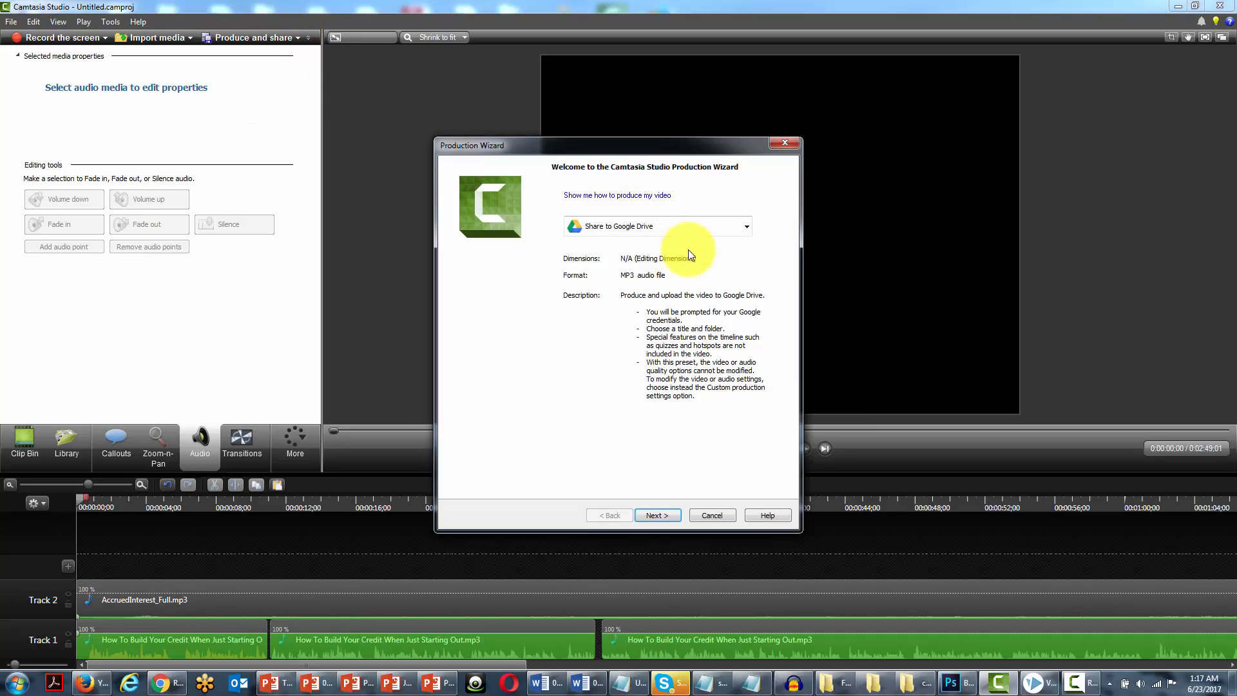
left_click(742, 226)
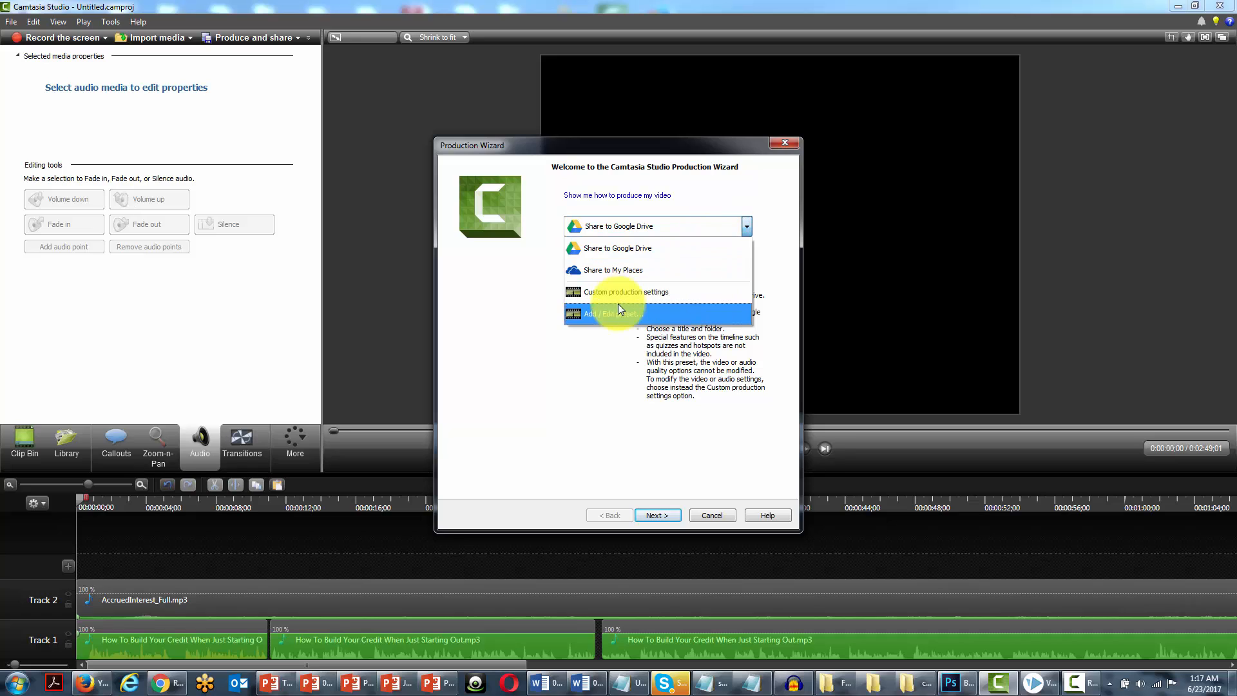
left_click(617, 306)
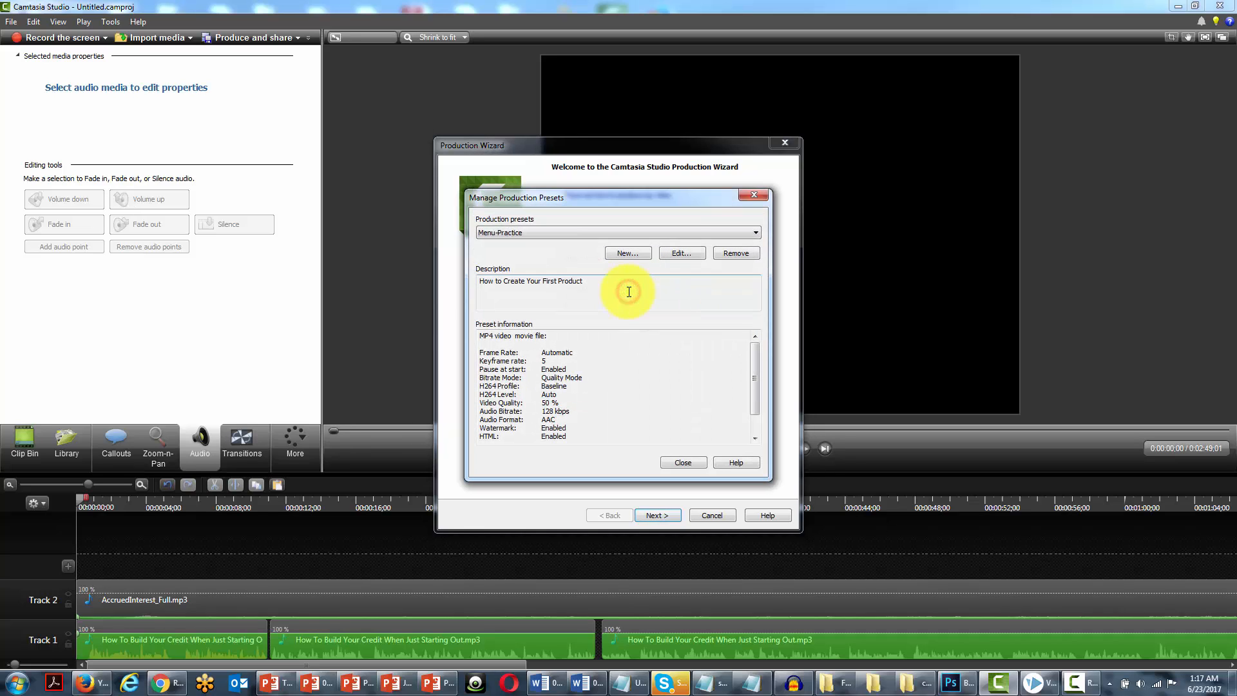
left_click(675, 230)
left_click(644, 253)
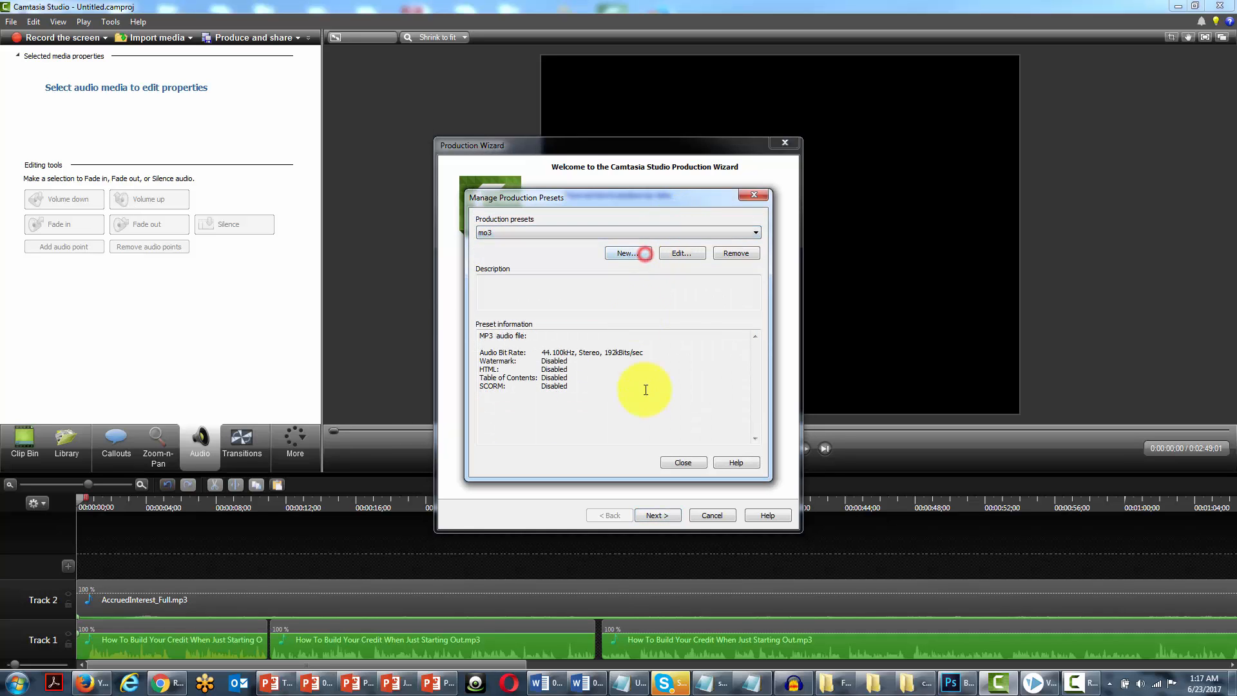
left_click(673, 462)
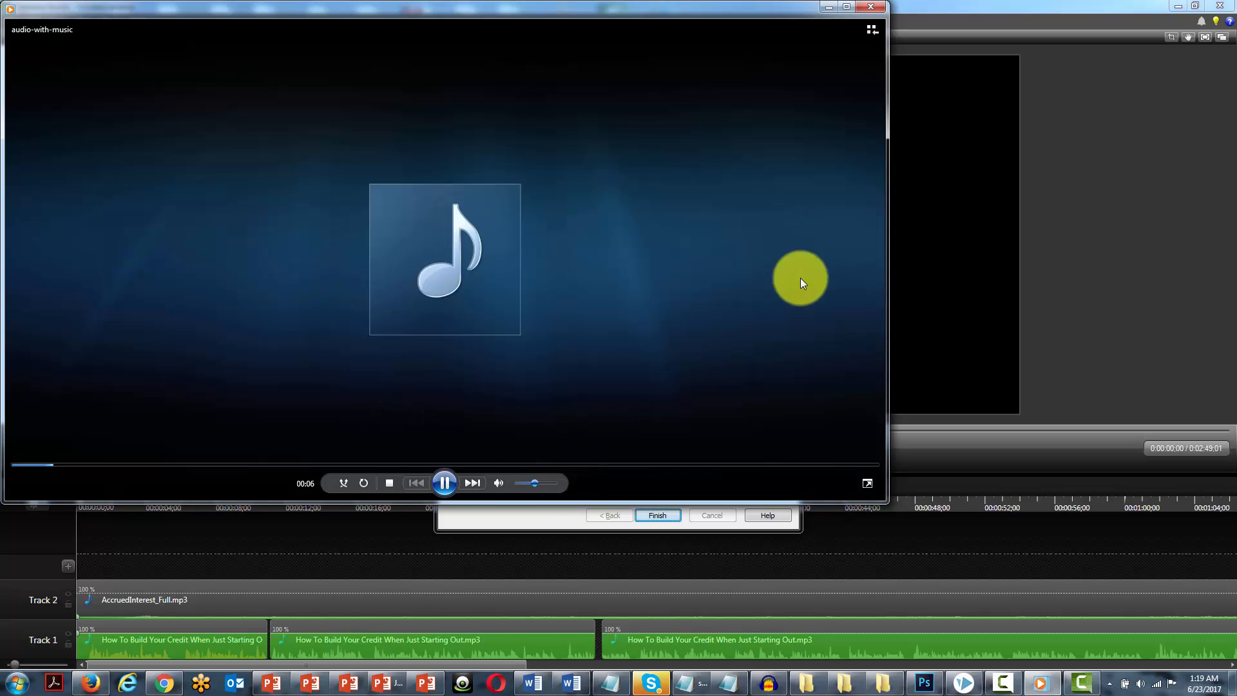
Step: Close the playback of the produced audio and locate audio-with-music.mp3 in the production folder
left_click(874, 8)
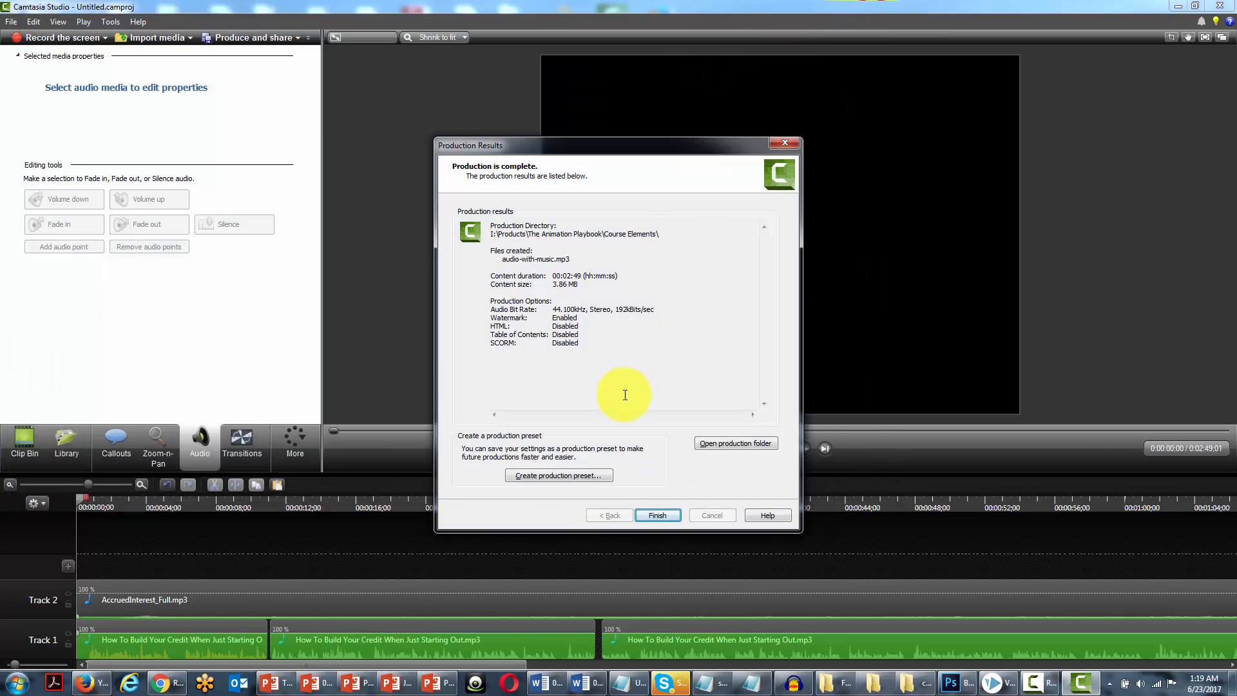
left_click(729, 445)
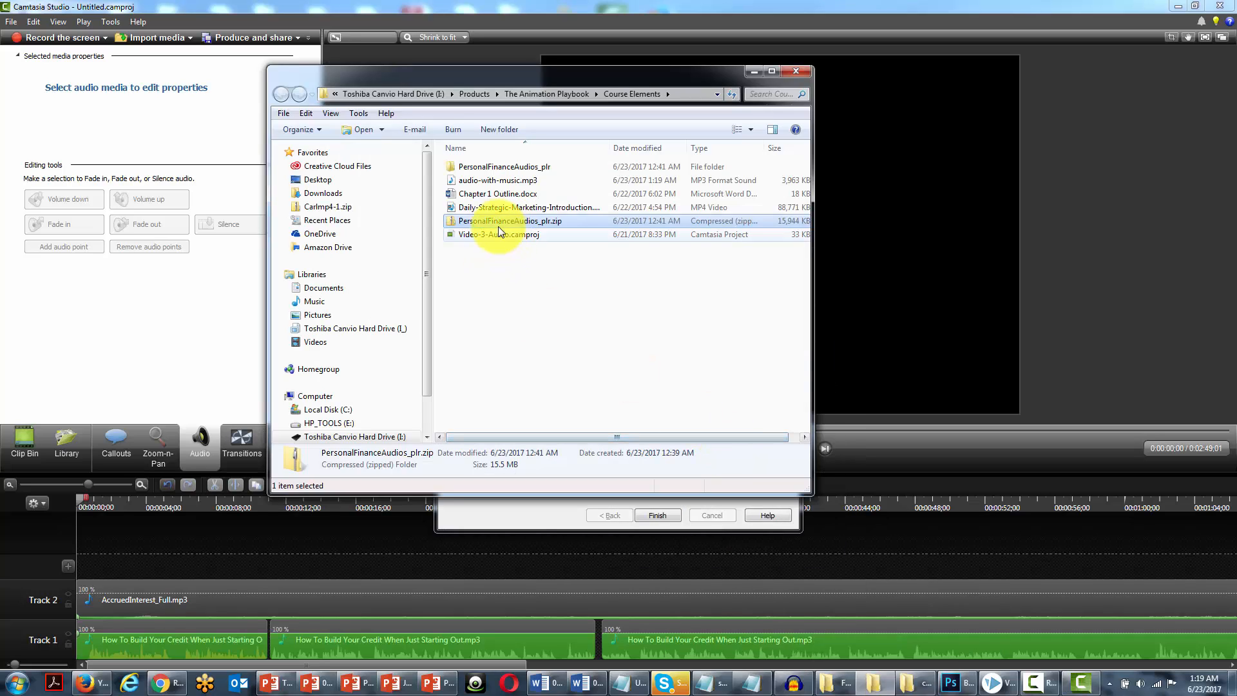
left_click(487, 180)
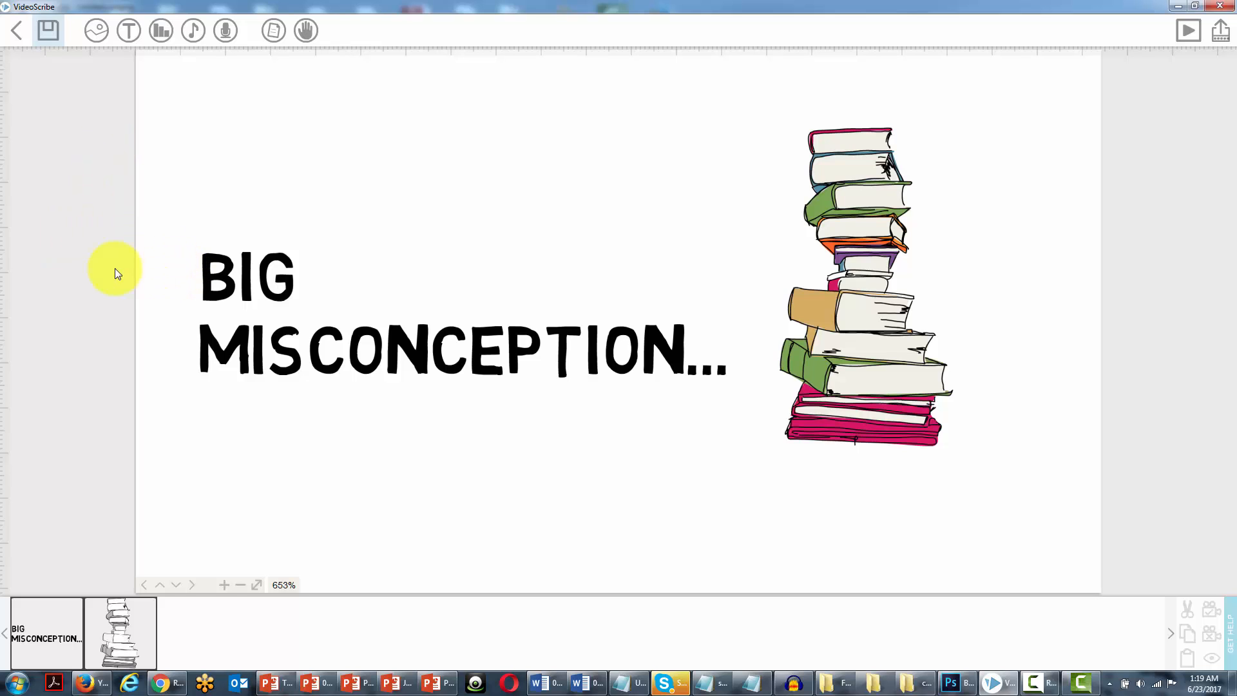
Step: In VideoScribe, import the audio-with-music file from disk as the scribe's music track and apply it
left_click(194, 32)
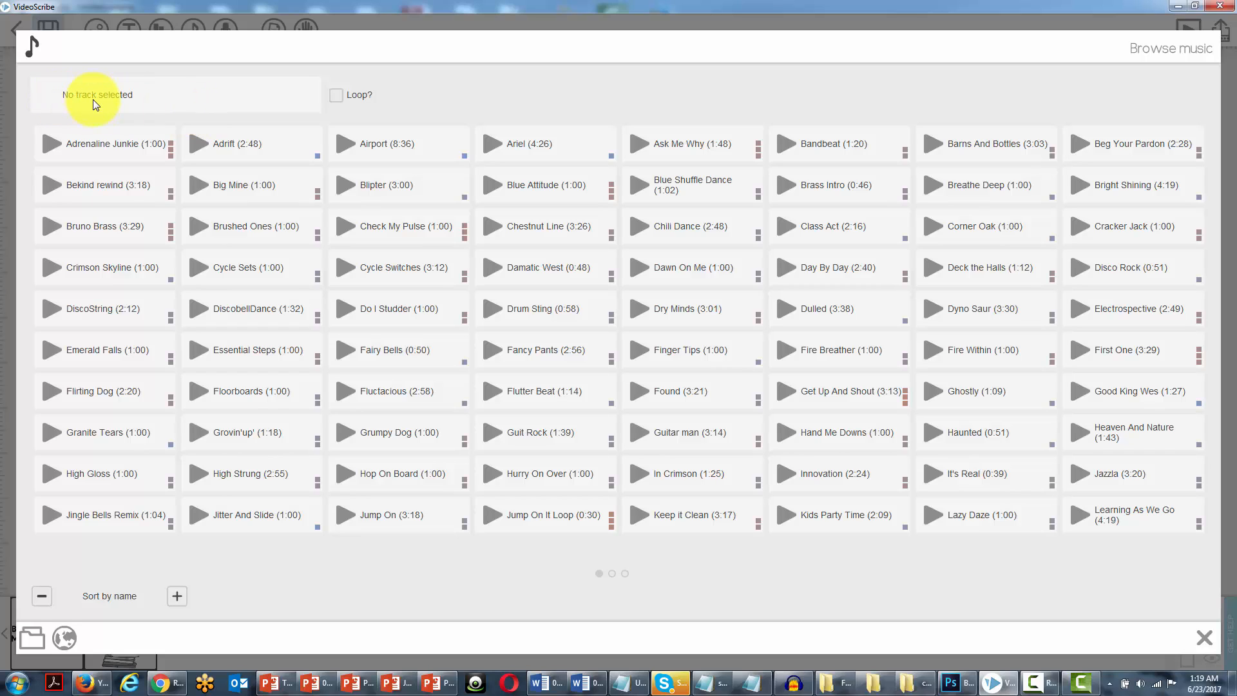
left_click(30, 638)
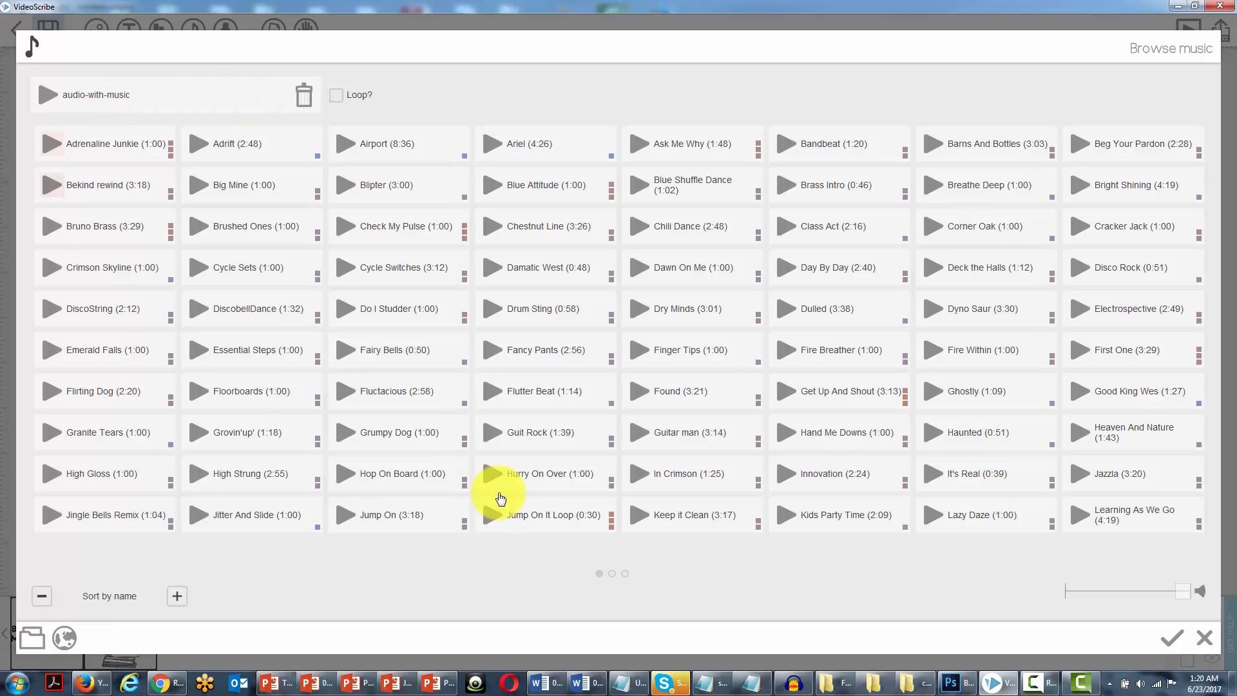
left_click(1170, 637)
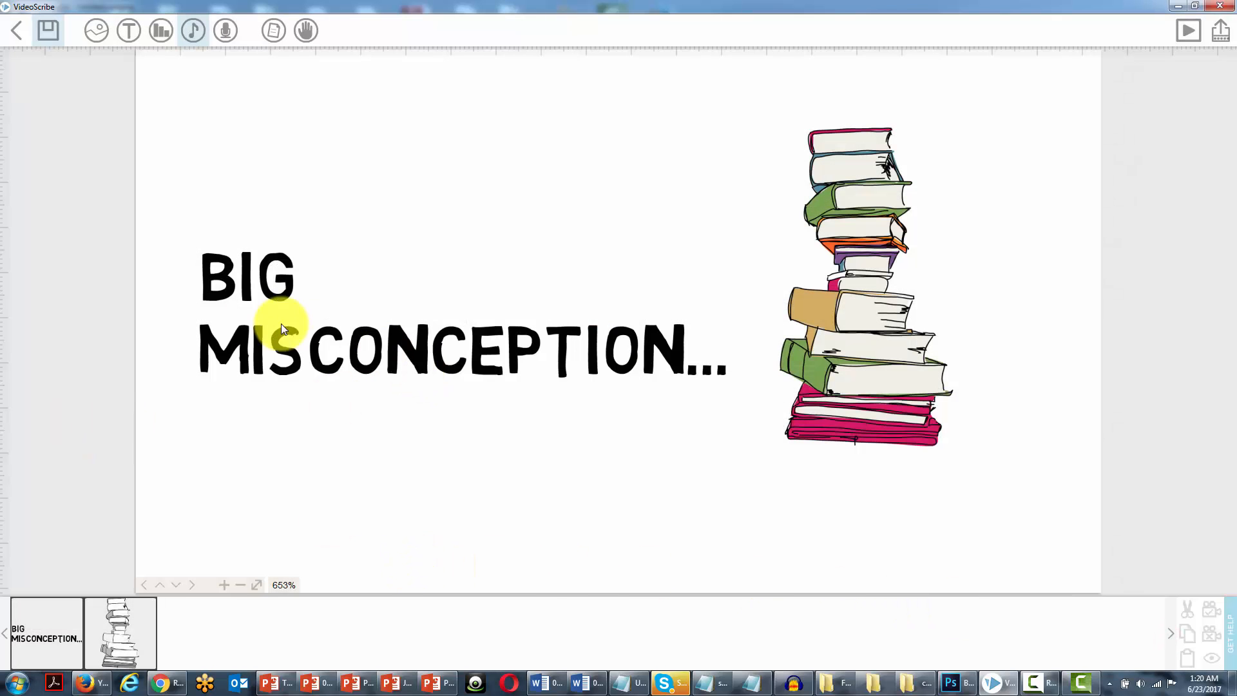